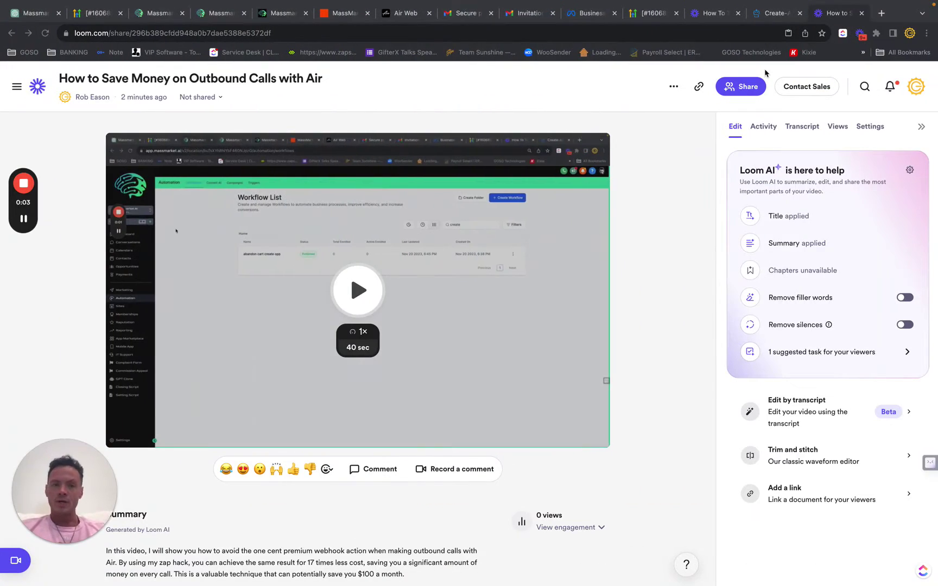
# Step: Close the finished Loom recording page and return to the MassMarket workflows tab
pyautogui.click(861, 13)
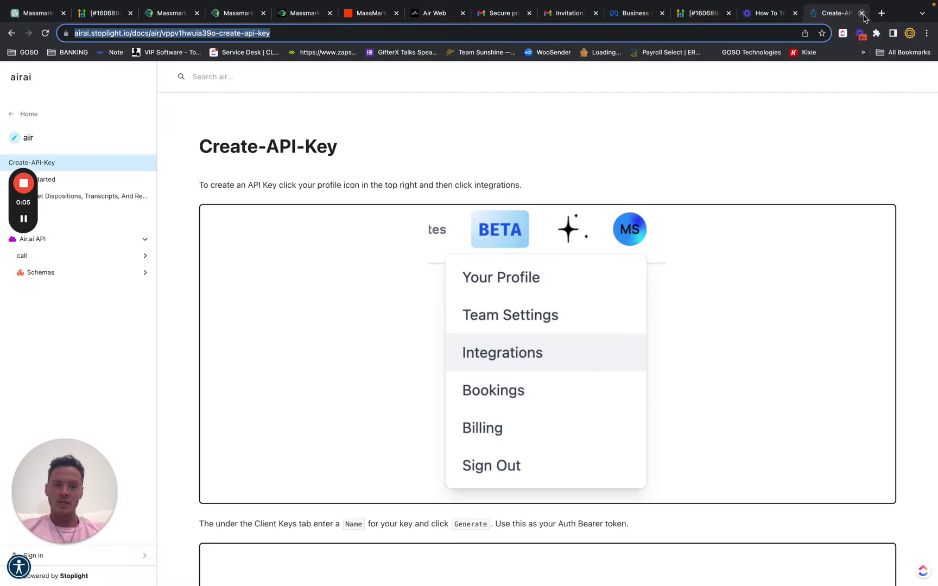
pyautogui.click(165, 14)
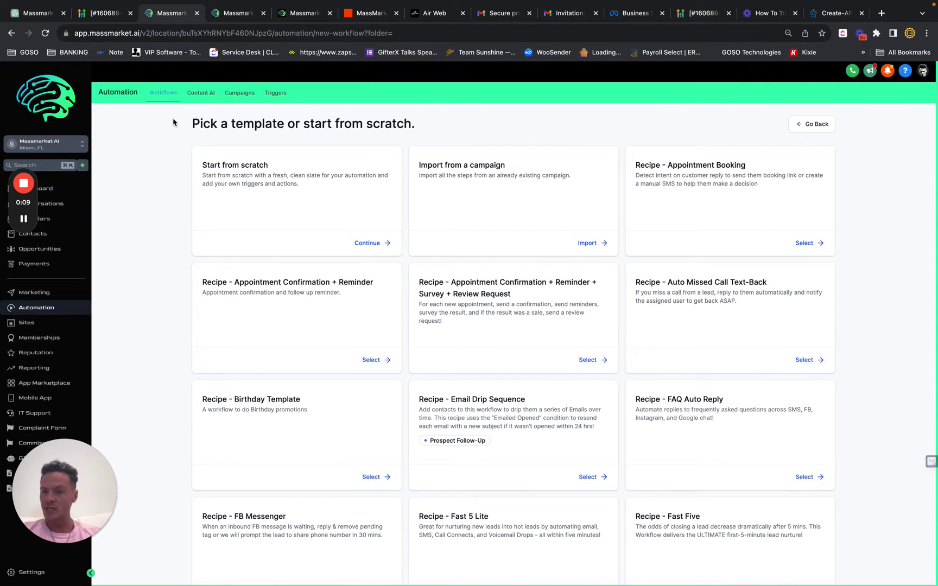
pyautogui.click(369, 243)
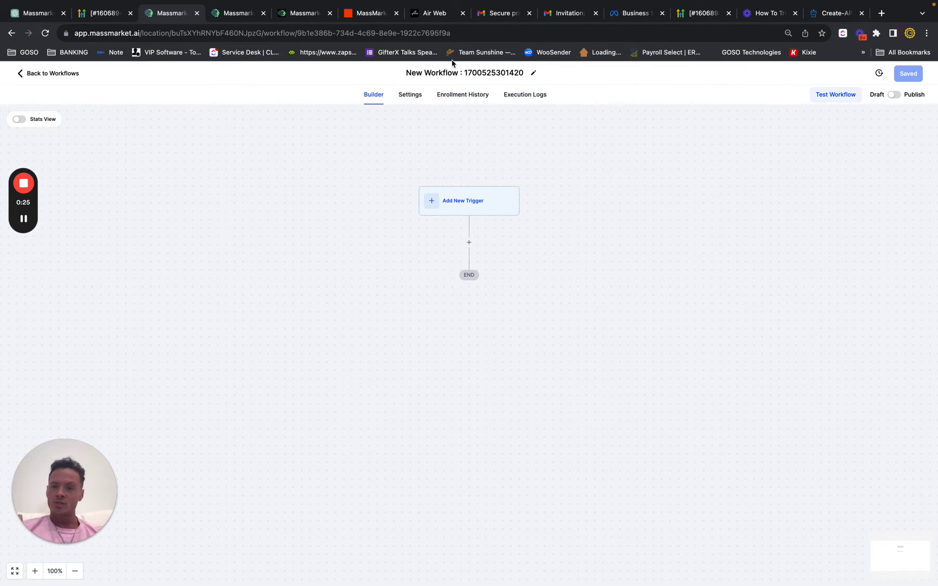
pyautogui.click(828, 13)
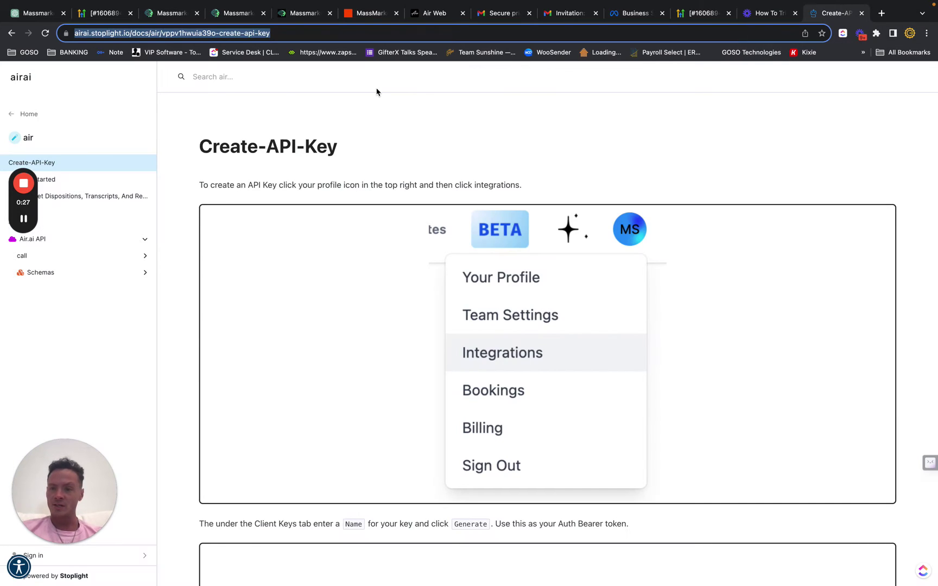
# Step: Read the Air guide 'How To Get Dispositions, Transcripts, And Recordings Into Your CRM' under Getting-Started
pyautogui.click(206, 33)
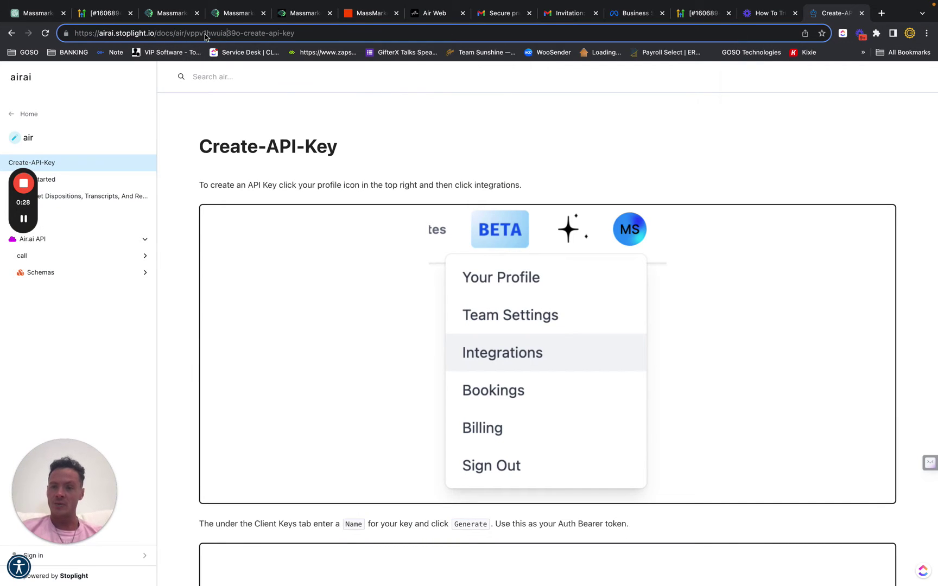
pyautogui.click(93, 183)
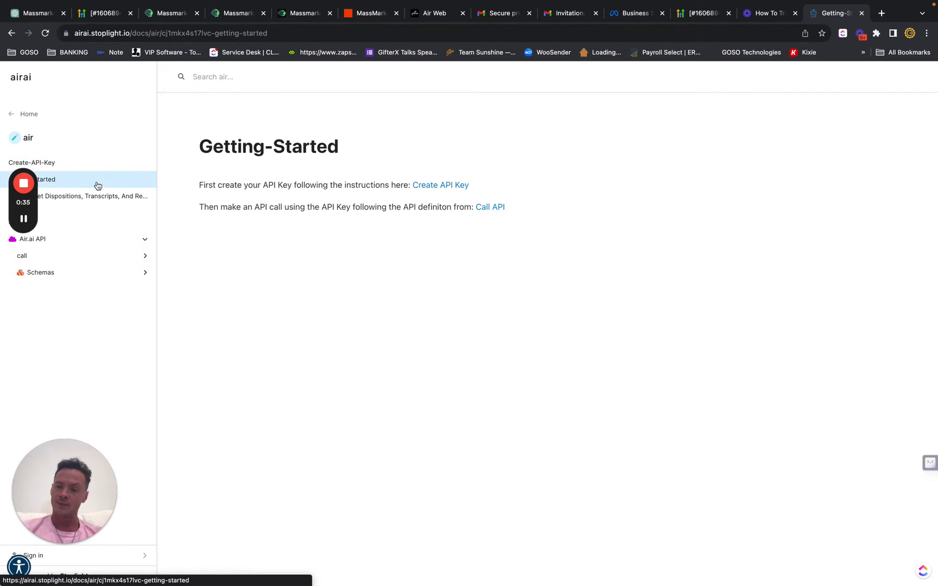
pyautogui.click(110, 200)
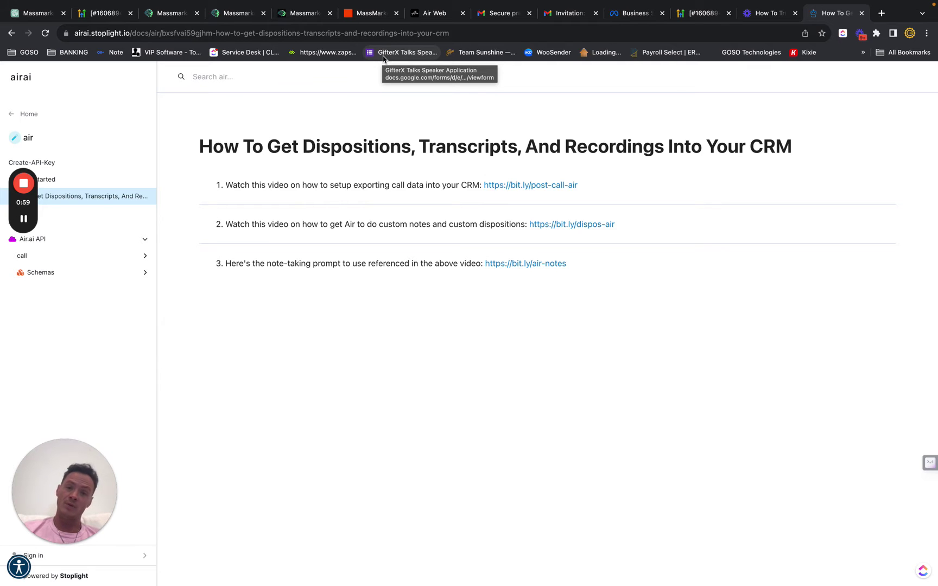
pyautogui.moveTo(306, 56)
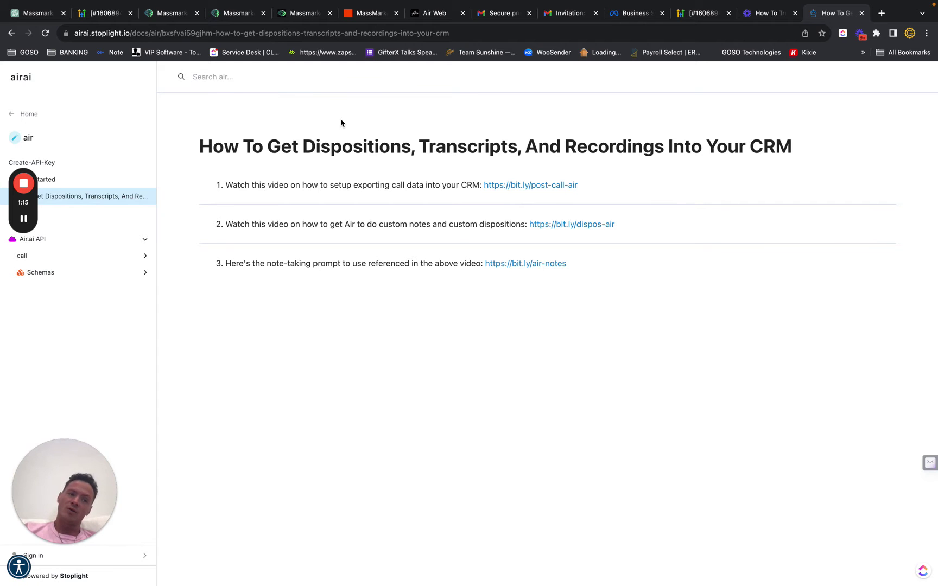
pyautogui.click(370, 13)
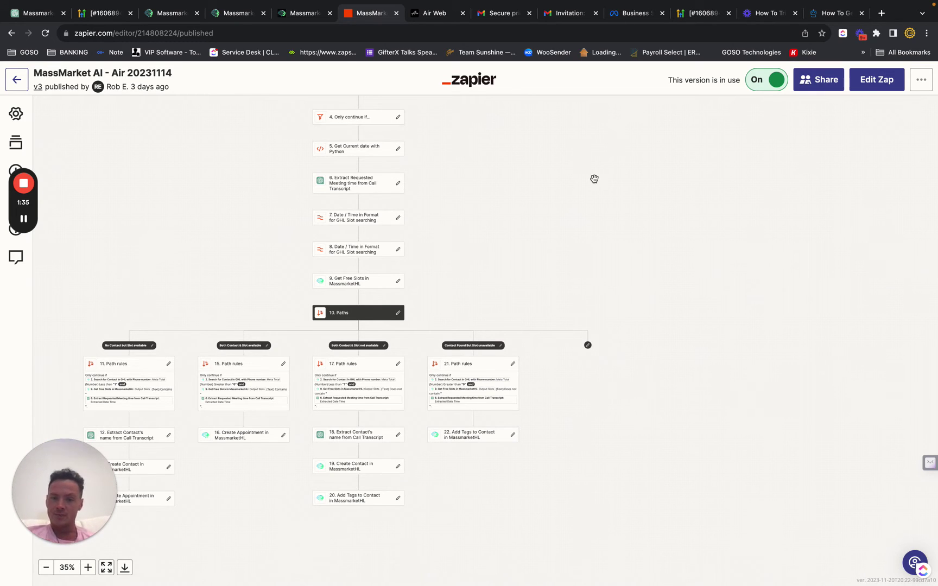
# Step: Inspect step 2, Search for Contact in GHL with Phone number, then start an editable draft of the zap
pyautogui.scroll(10, 594, 178)
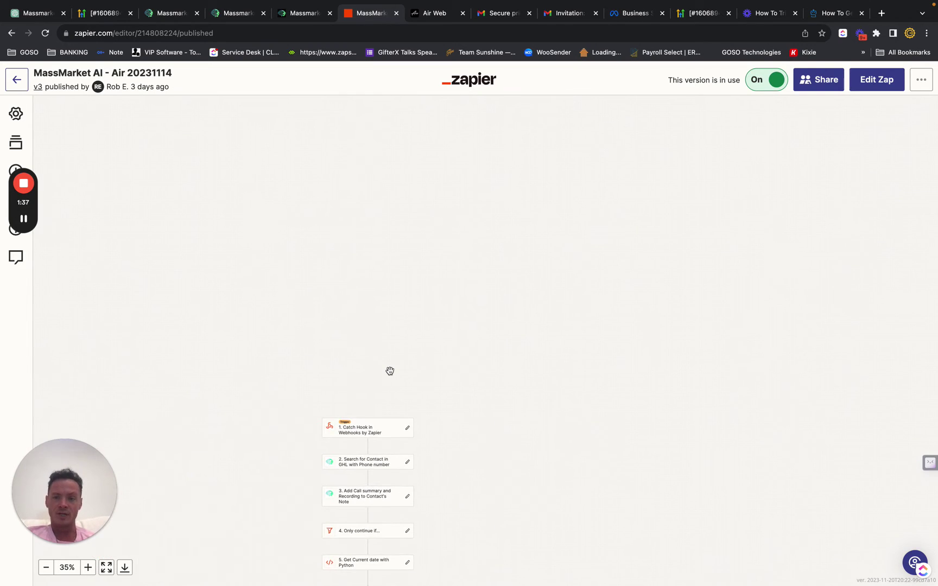
pyautogui.scroll(-3, 390, 370)
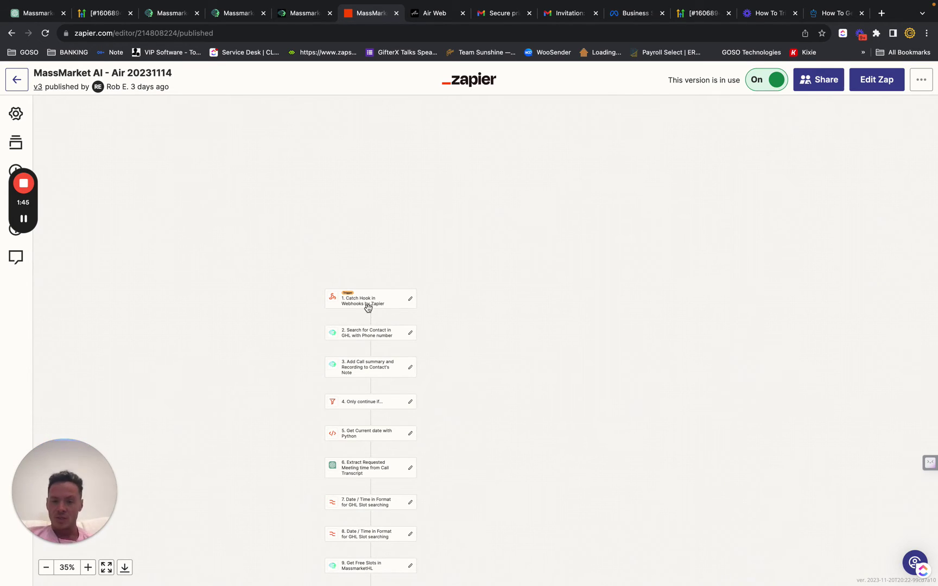
pyautogui.scroll(-2, 506, 369)
pyautogui.scroll(-2, 506, 369)
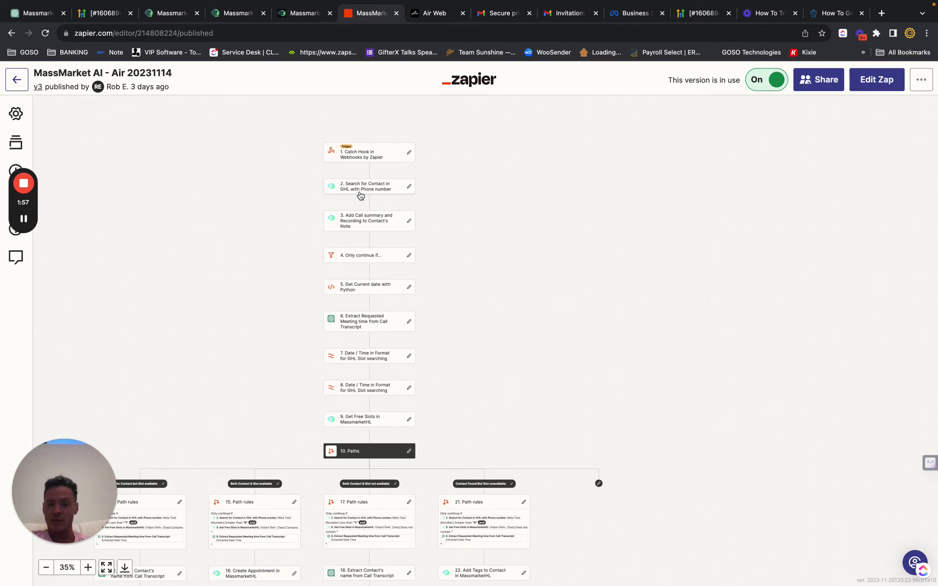
pyautogui.click(360, 195)
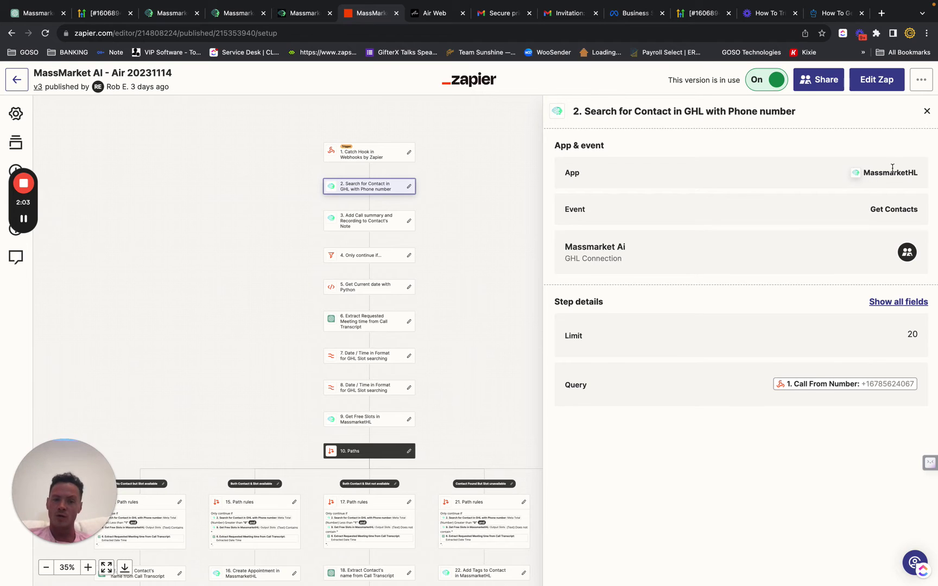
pyautogui.click(876, 82)
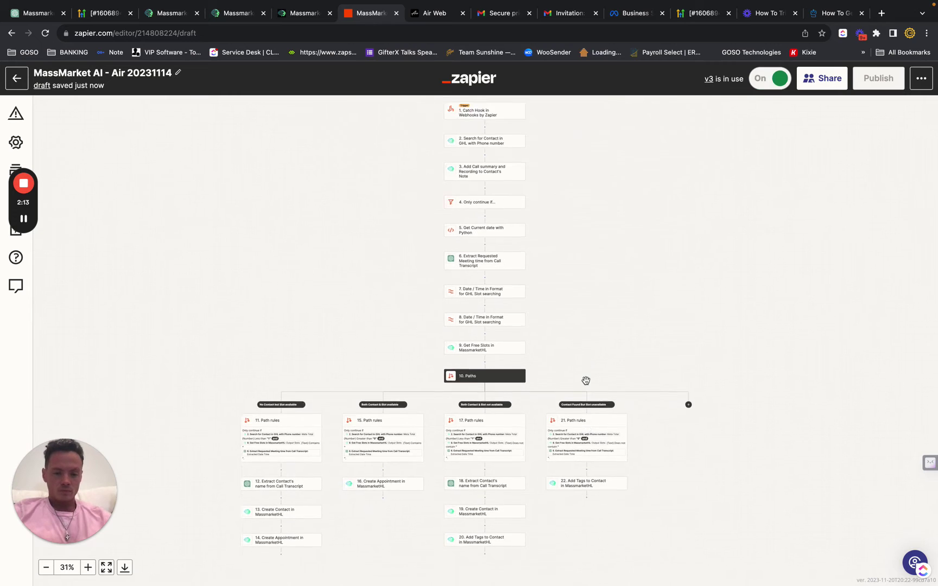
# Step: Add step 23 after Add Tags to Contact on the last path, using the MassmarketHL app
pyautogui.scroll(-2, 585, 380)
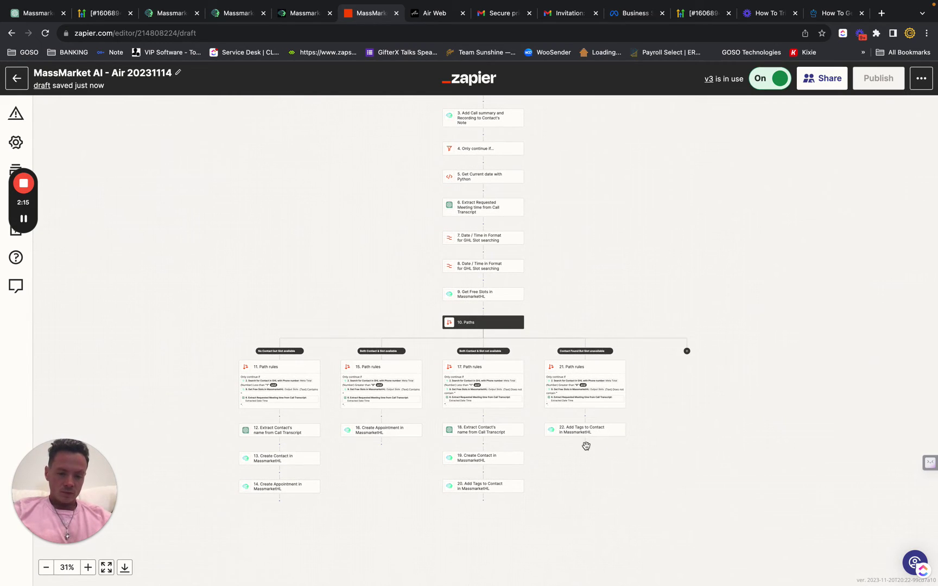
pyautogui.scroll(10, 585, 446)
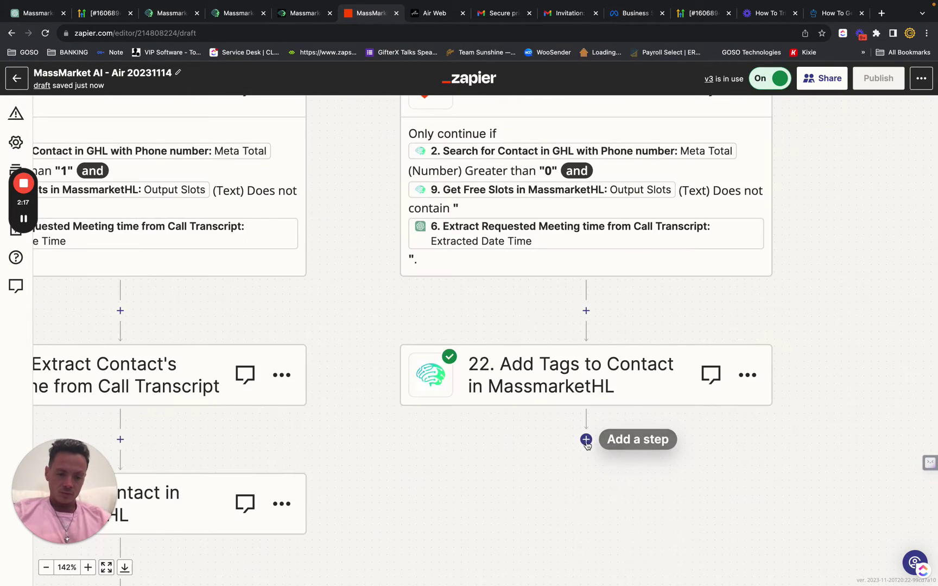
pyautogui.click(585, 439)
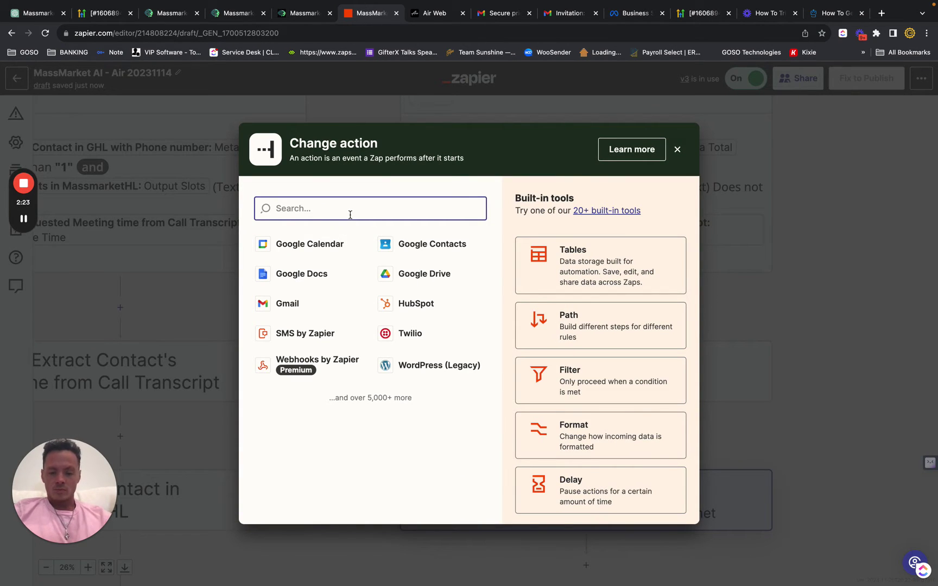
pyautogui.write('massmar')
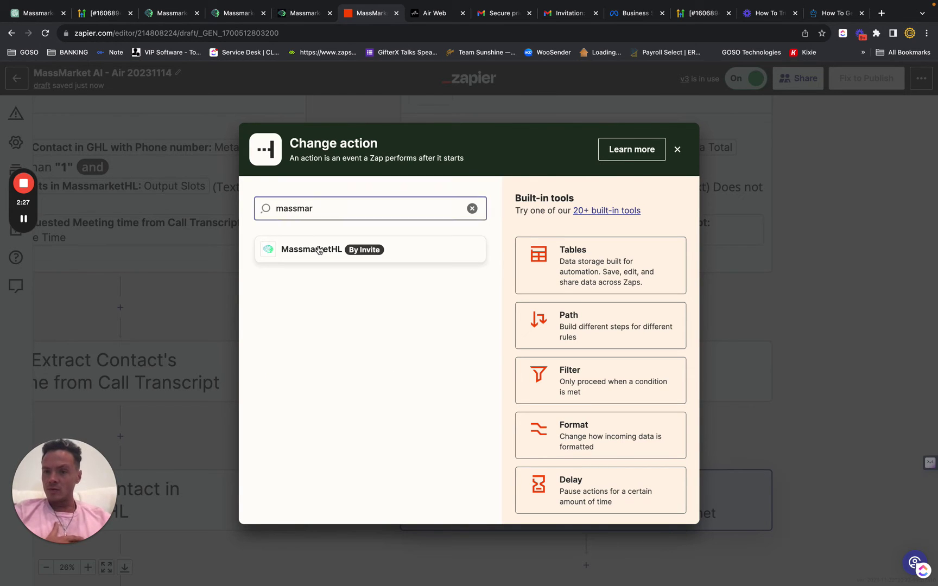
pyautogui.click(320, 249)
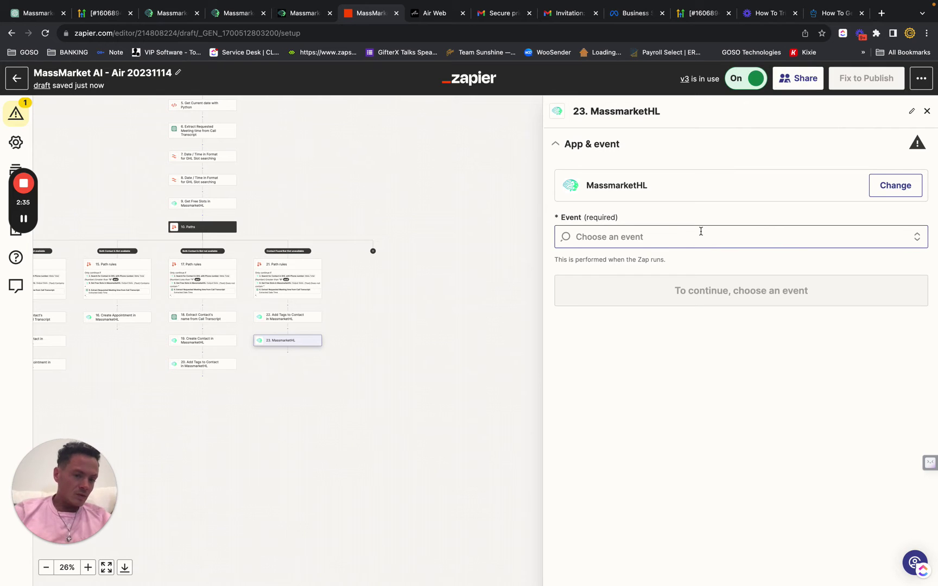
# Step: Enter the massmarket.ai/a address in the browser address bar
pyautogui.click(201, 36)
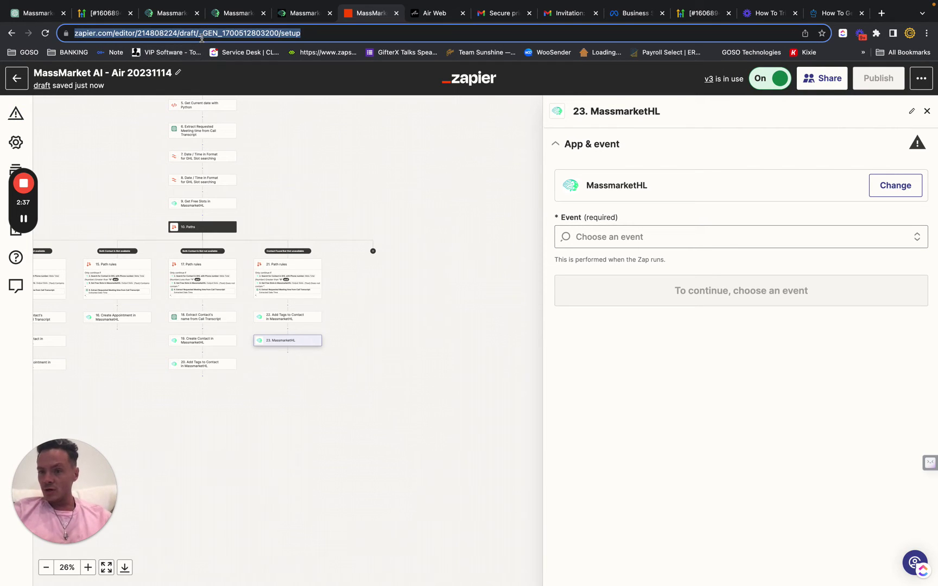
pyautogui.write('massmarketai')
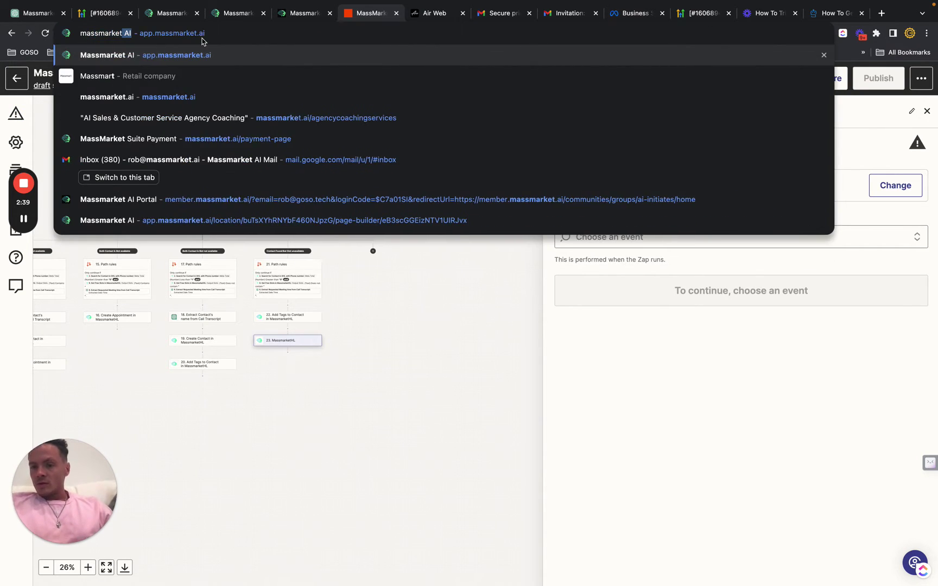
pyautogui.press('BackSpace')
pyautogui.press('BackSpace')
pyautogui.write('.')
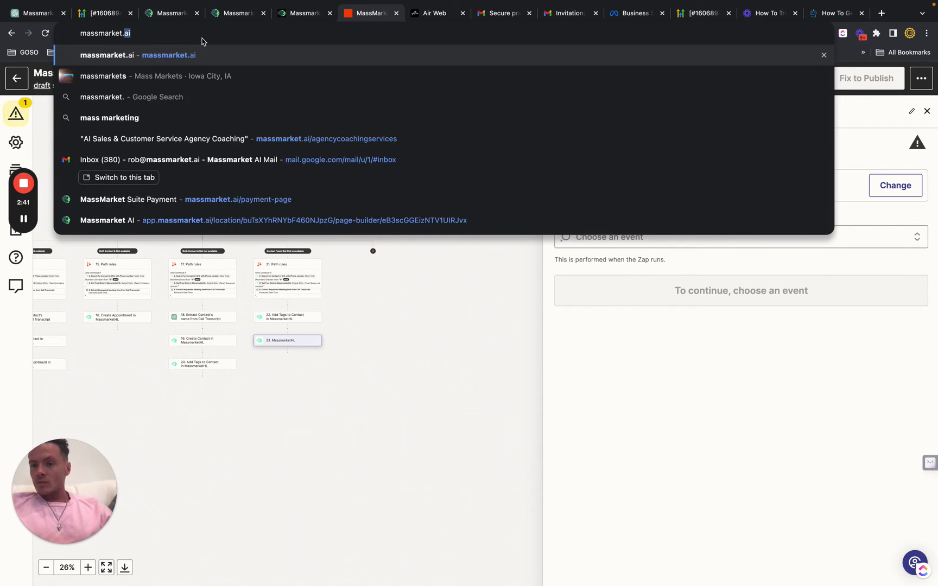
pyautogui.write('ai/a')
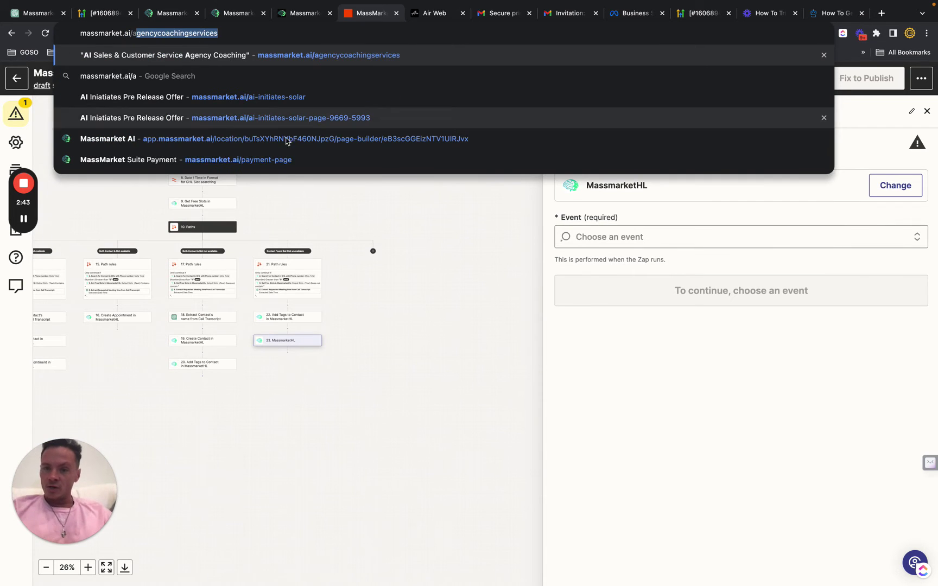
pyautogui.click(456, 247)
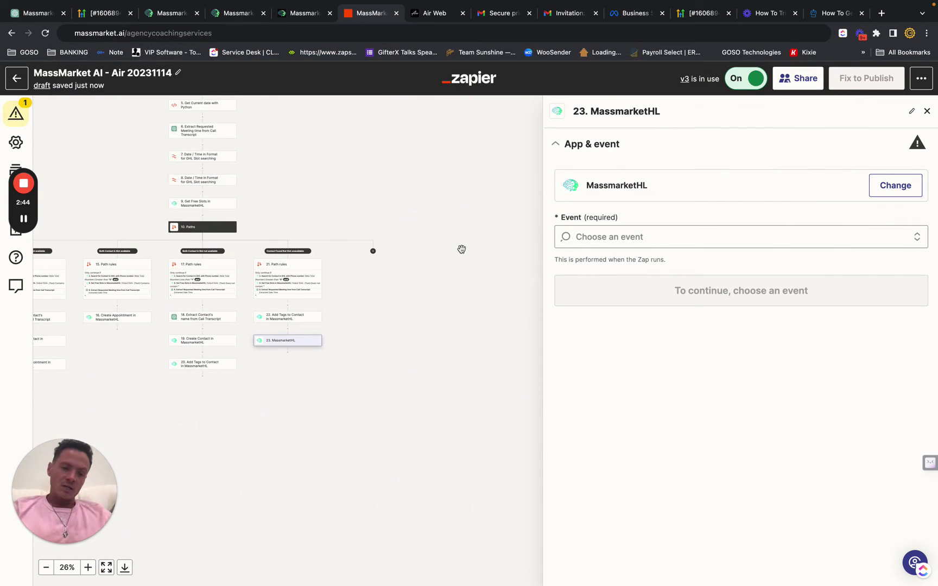
# Step: Choose Create Appointment from the MassmarketHL event list for step 23
pyautogui.click(669, 237)
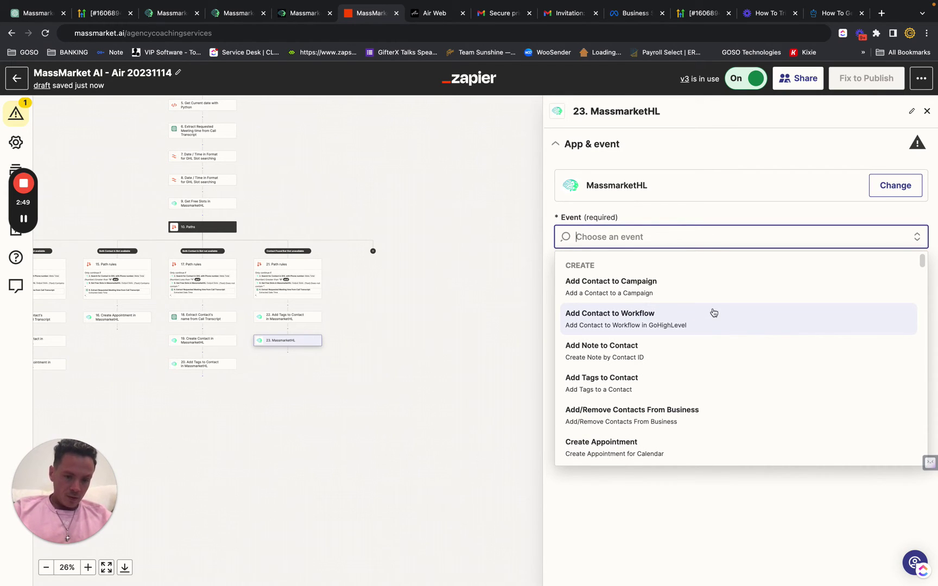
pyautogui.scroll(-3, 691, 357)
pyautogui.scroll(-2, 691, 357)
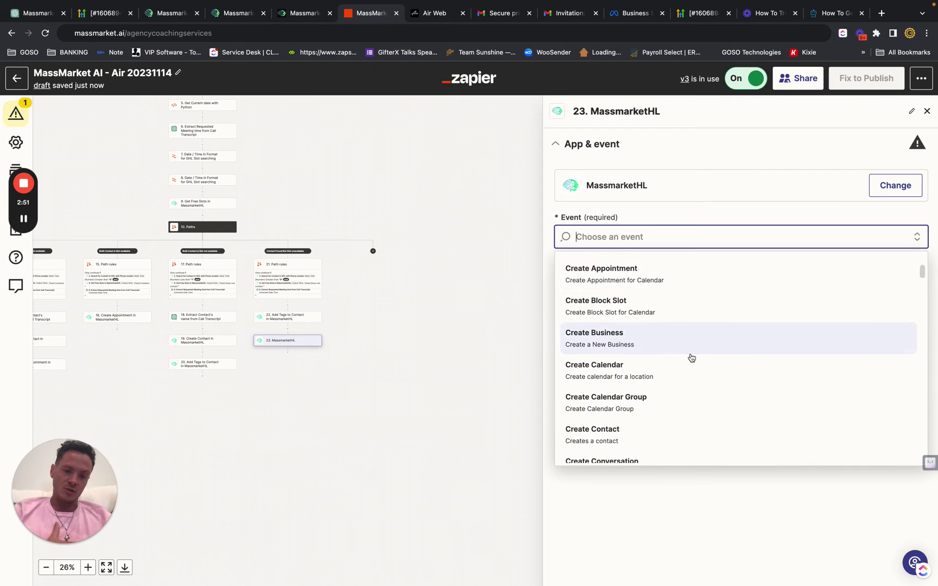
pyautogui.scroll(-1, 691, 357)
pyautogui.scroll(2, 691, 358)
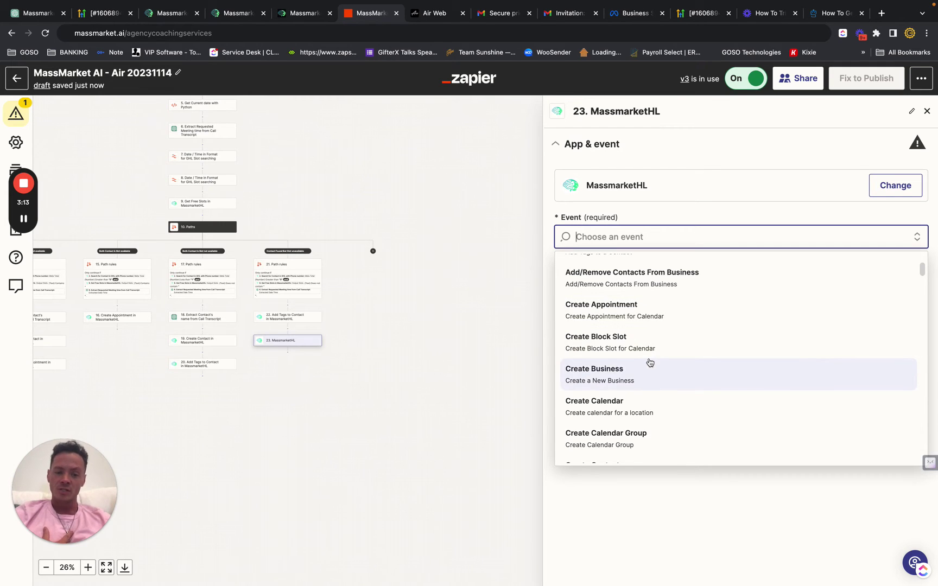
pyautogui.scroll(-3, 650, 363)
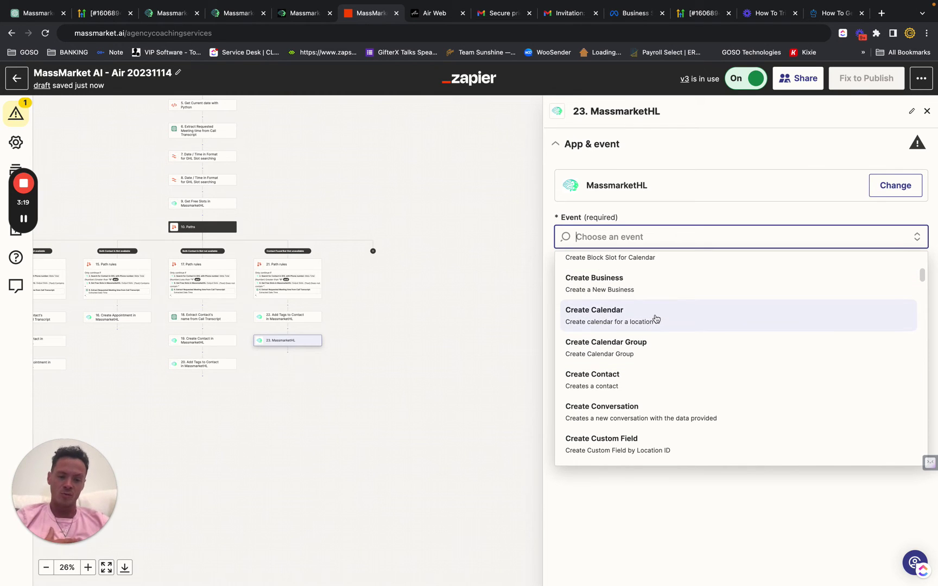
pyautogui.scroll(5, 655, 318)
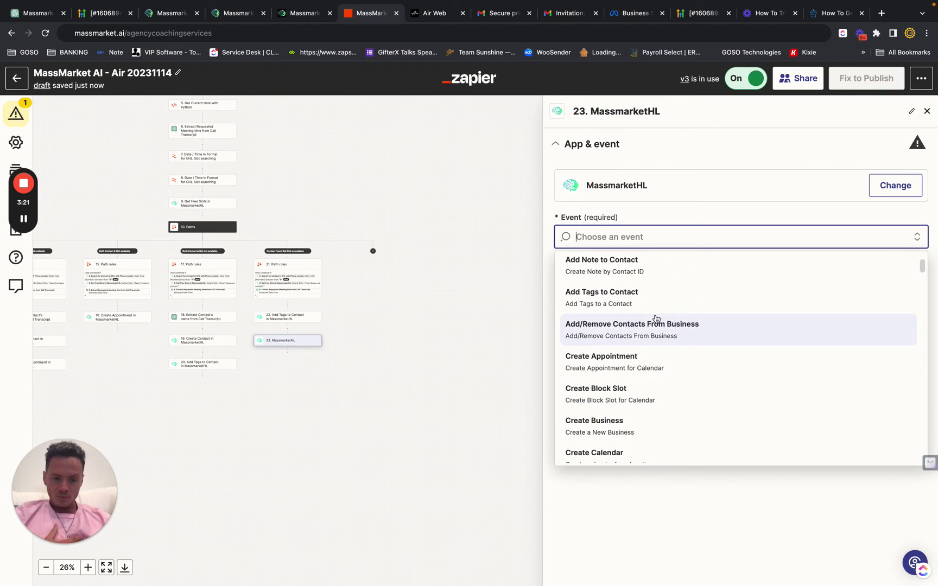
pyautogui.click(655, 362)
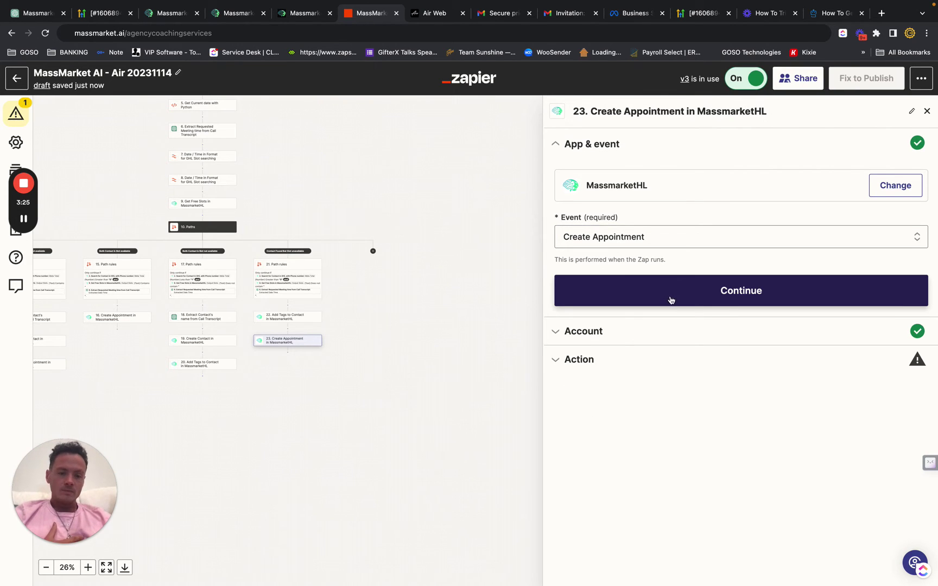
# Step: Confirm the MassmarketHL app, event and Massmarket Ai account, leaving Location ID empty
pyautogui.click(671, 300)
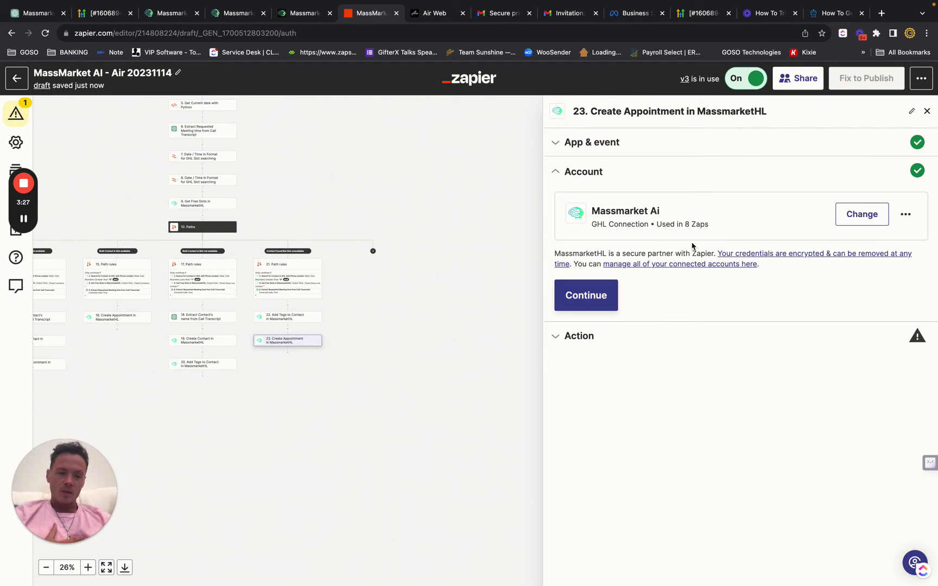
pyautogui.click(593, 303)
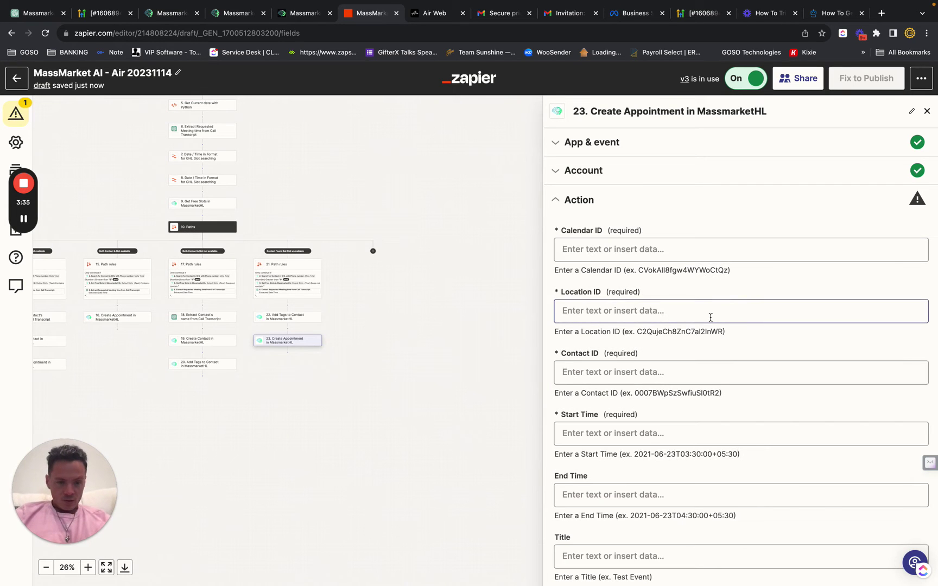
pyautogui.click(639, 312)
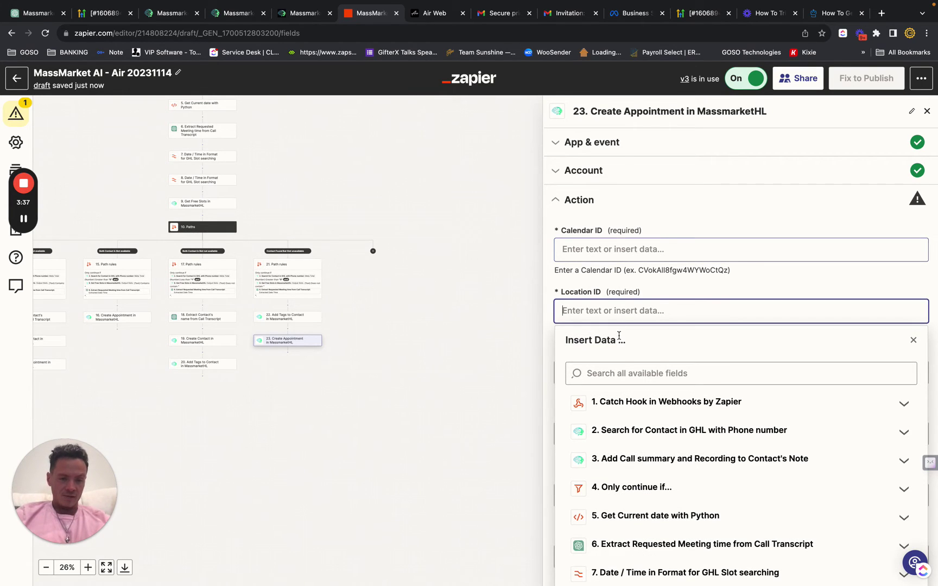
pyautogui.press('Escape')
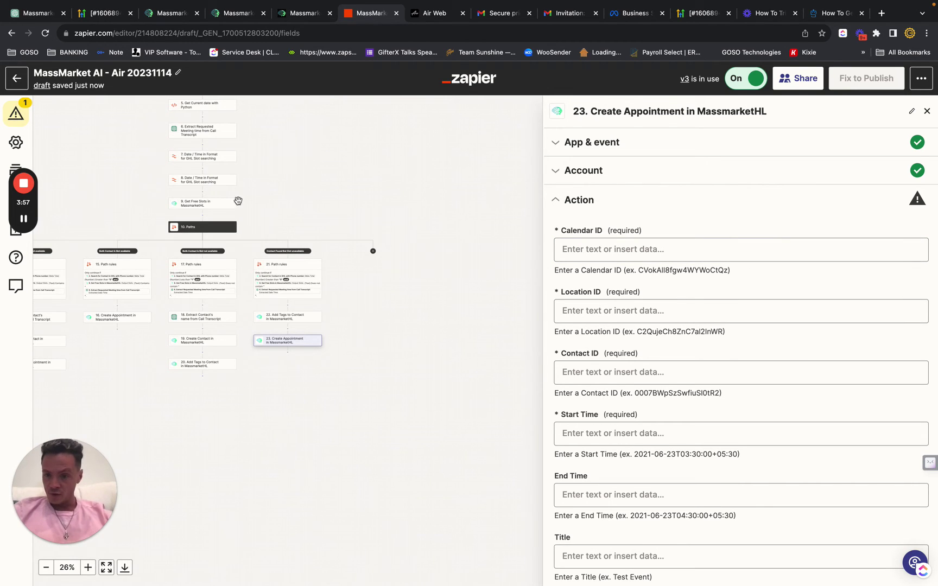
# Step: Bring up step 2's contact search settings: Limit 20, Query mapped to Call From Number
pyautogui.scroll(1, 285, 152)
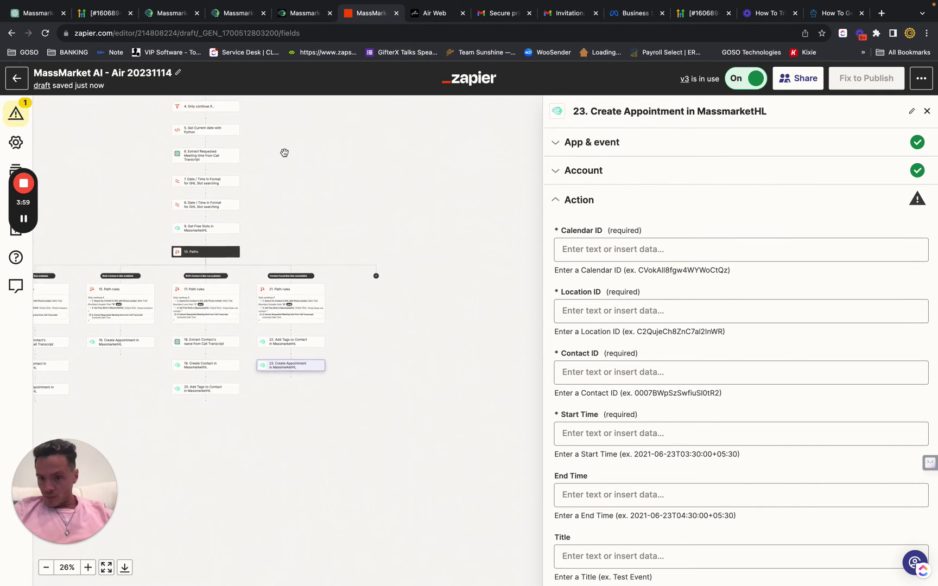
pyautogui.scroll(2, 284, 152)
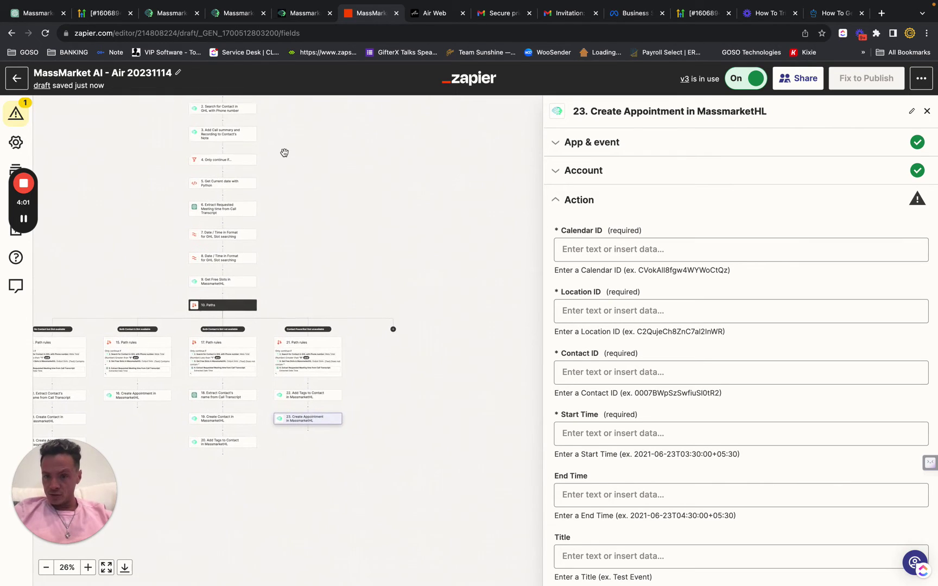
pyautogui.scroll(1, 284, 153)
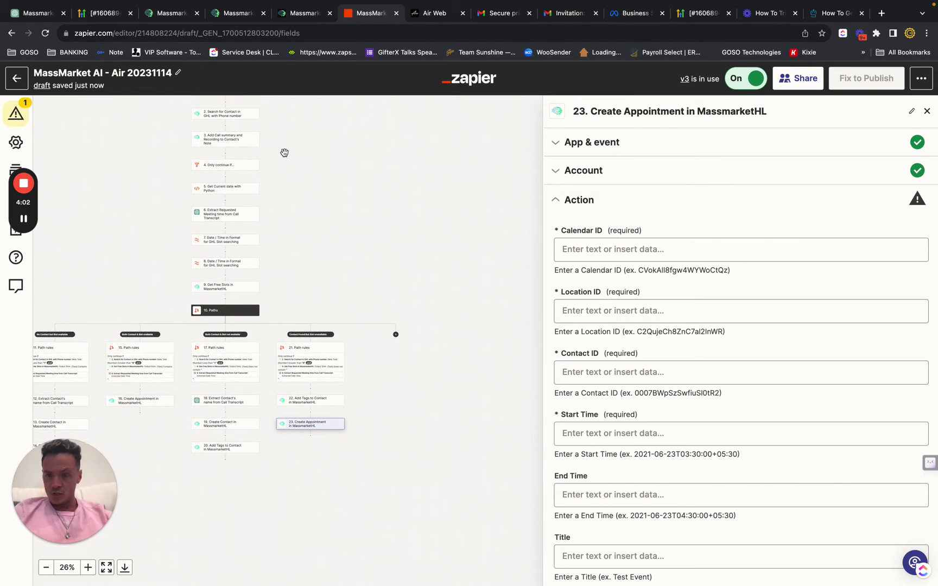
pyautogui.click(245, 117)
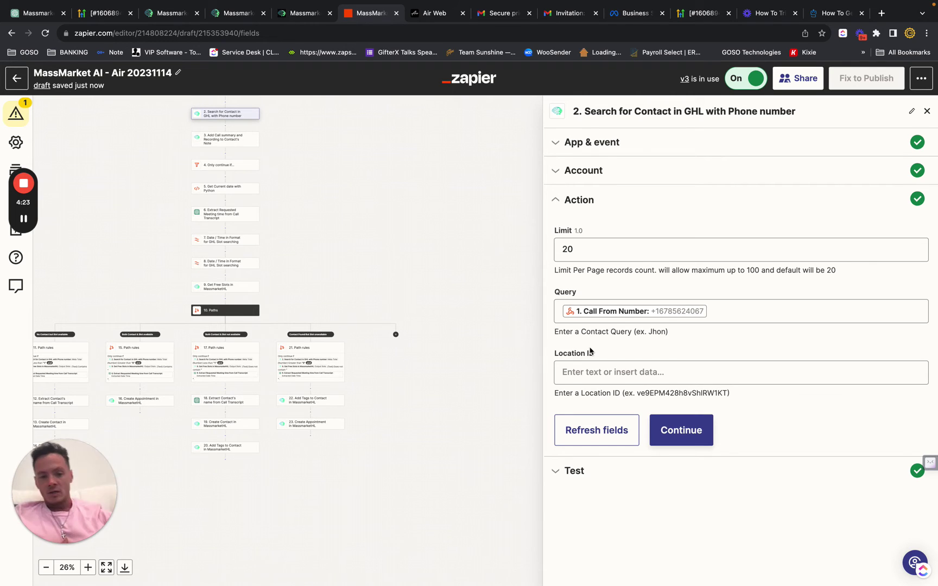
# Step: Close step 2 and review the action fields of step 23, Create Appointment
pyautogui.click(926, 112)
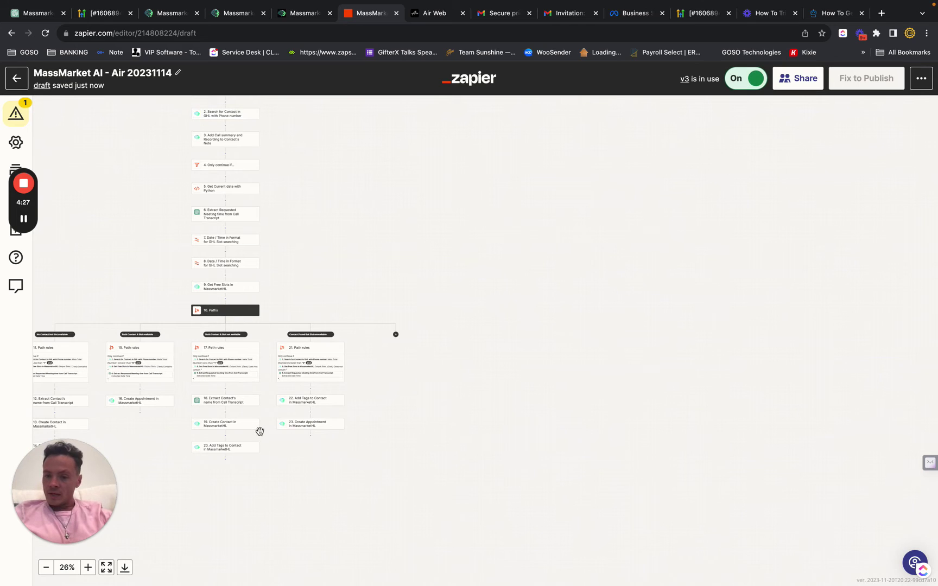
pyautogui.click(313, 429)
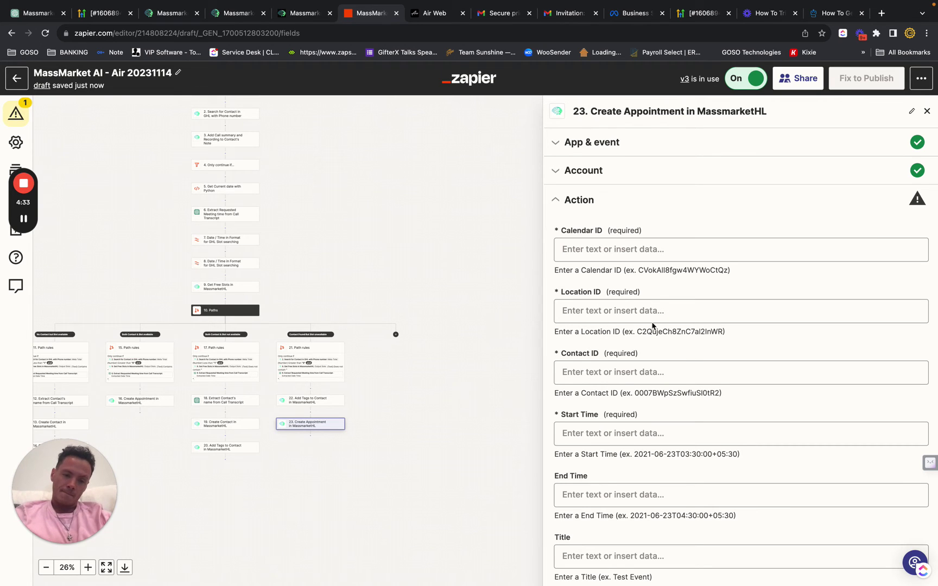
pyautogui.scroll(-3, 667, 374)
pyautogui.scroll(-5, 668, 394)
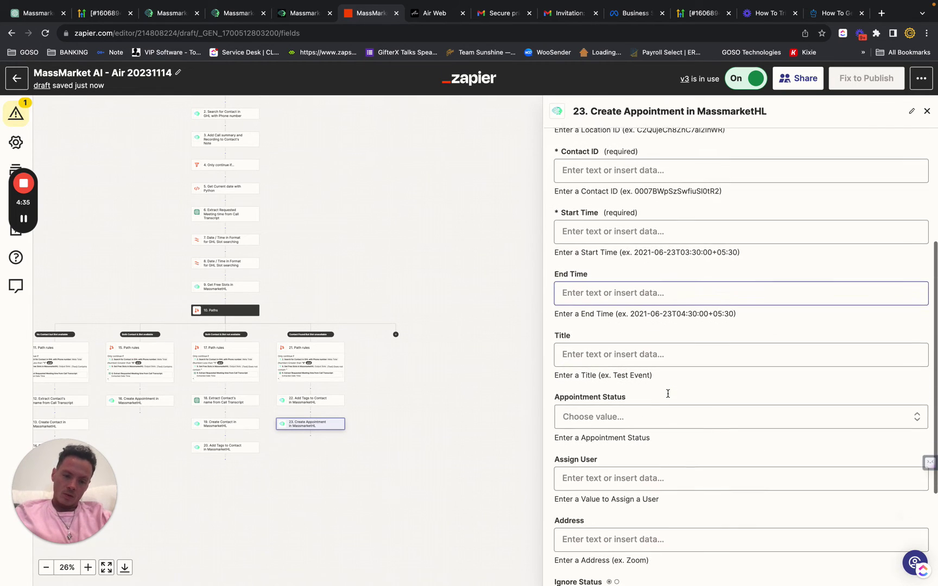
pyautogui.scroll(10, 668, 394)
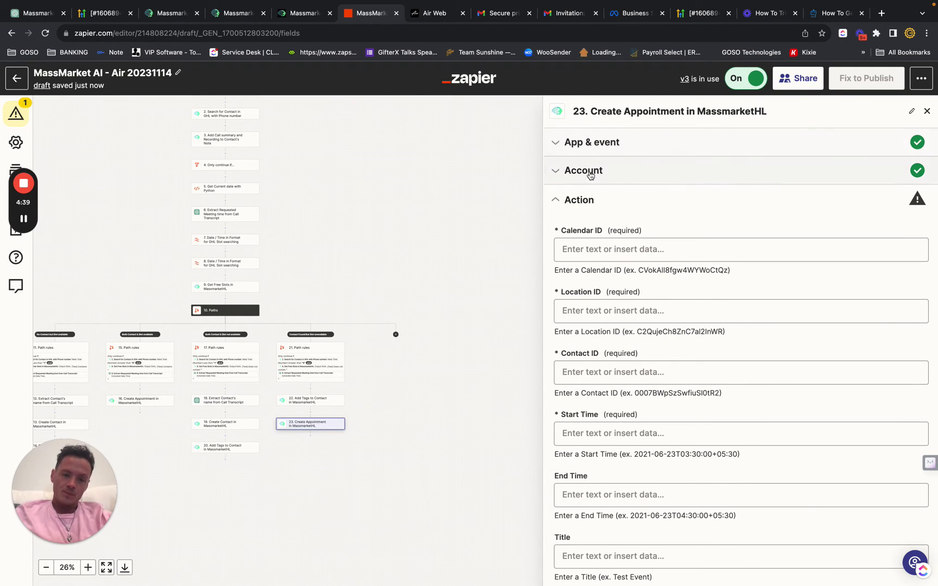
# Step: Recheck step 23's account and keep Create Appointment as its event, then close the panel
pyautogui.click(589, 172)
pyautogui.click(587, 145)
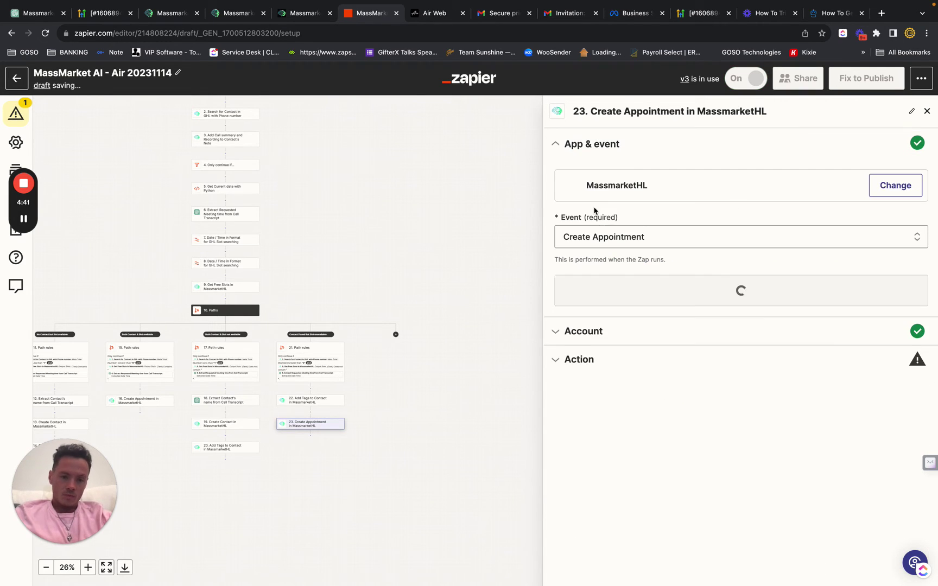
pyautogui.click(624, 237)
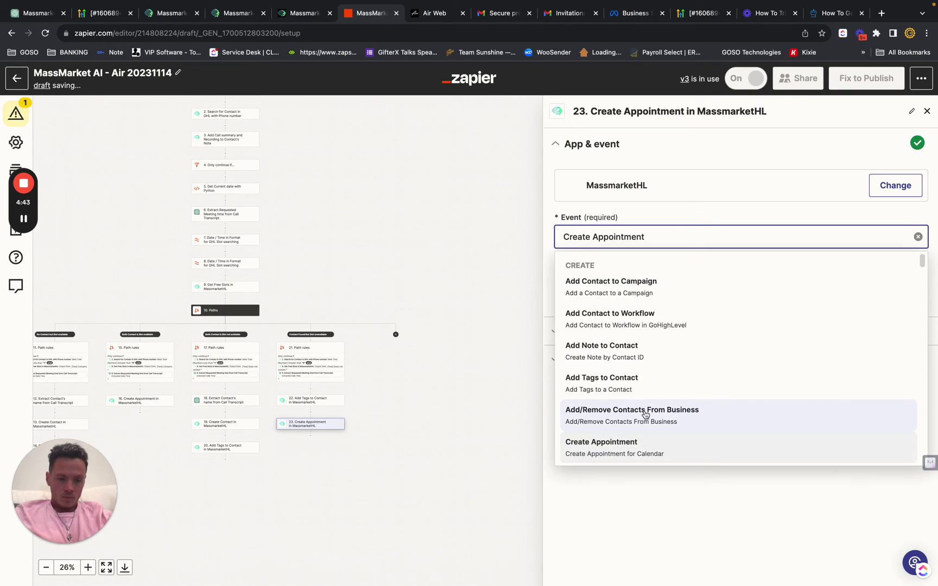
pyautogui.scroll(-5, 644, 411)
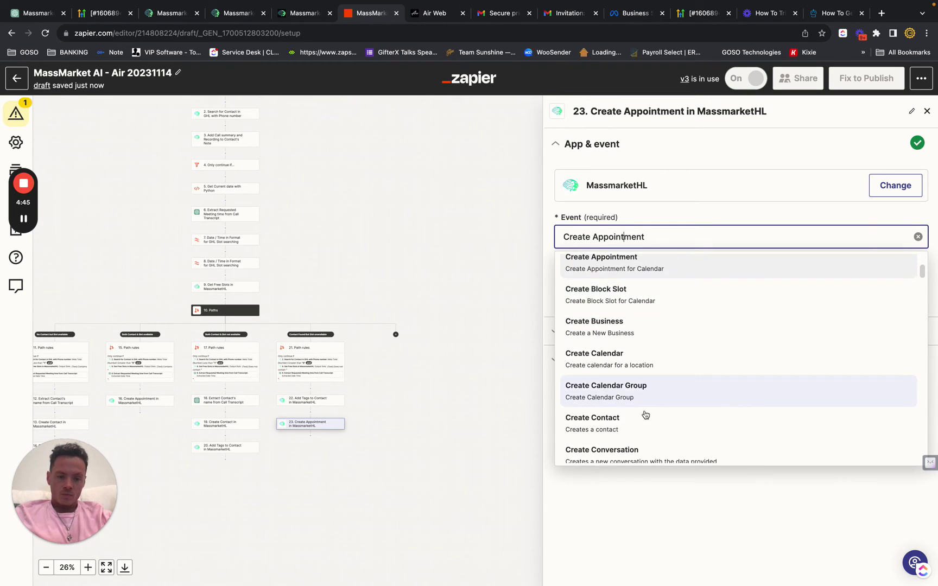
pyautogui.scroll(-5, 645, 411)
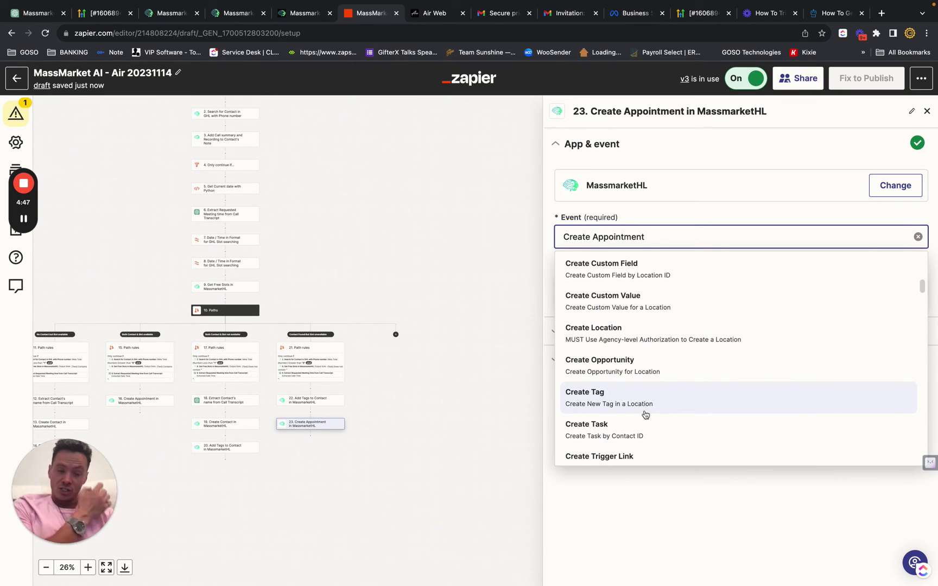
pyautogui.click(757, 153)
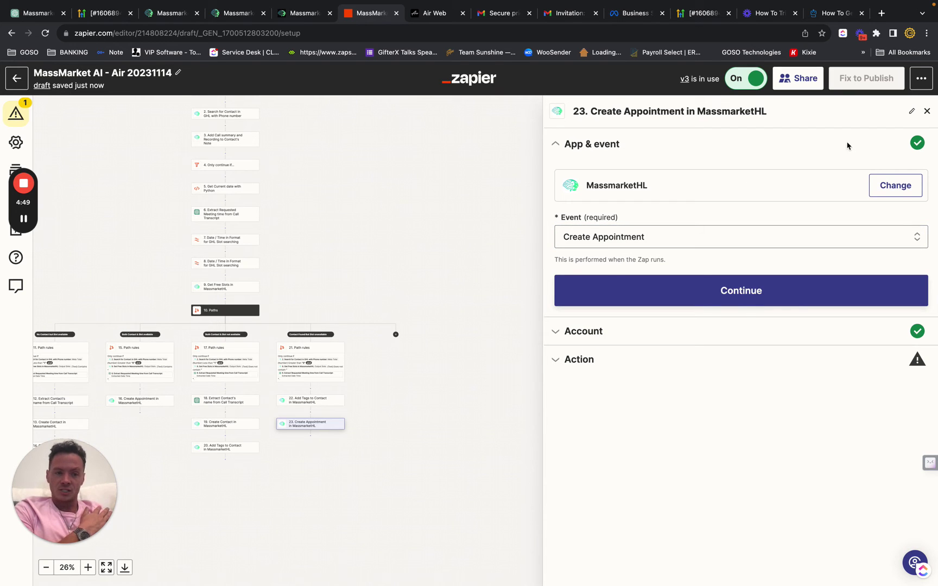
pyautogui.click(926, 111)
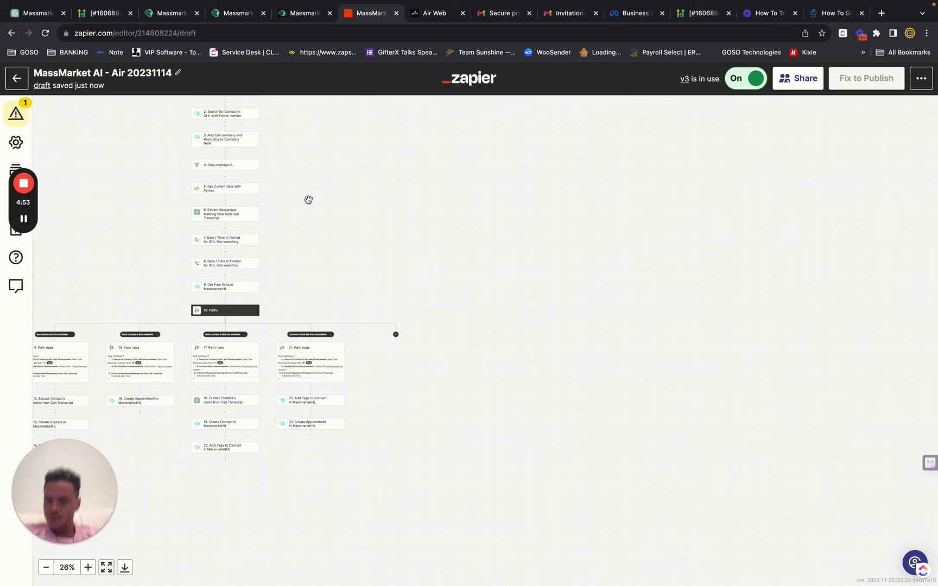
pyautogui.scroll(1, 353, 246)
pyautogui.scroll(-3, 353, 246)
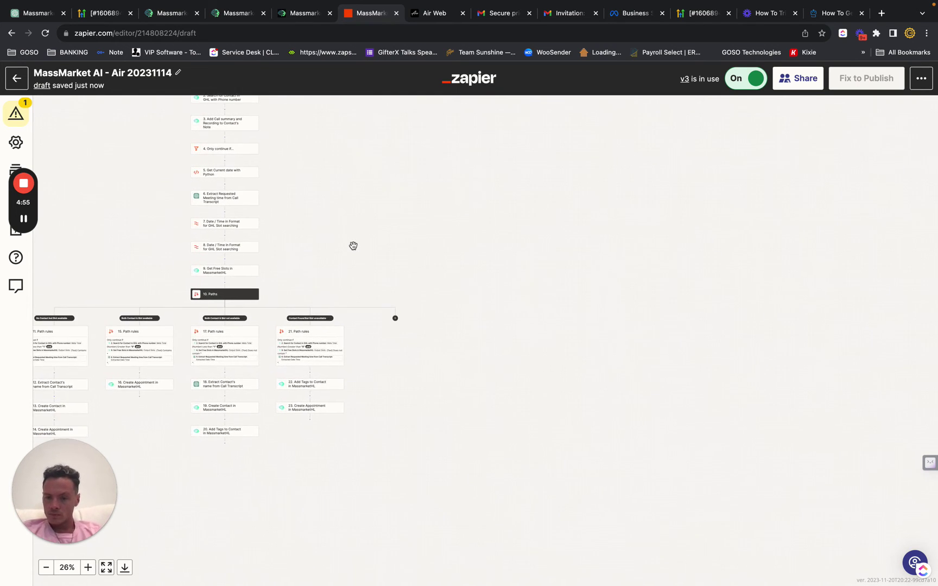
pyautogui.hscroll(-5, 352, 246)
pyautogui.scroll(2, 353, 246)
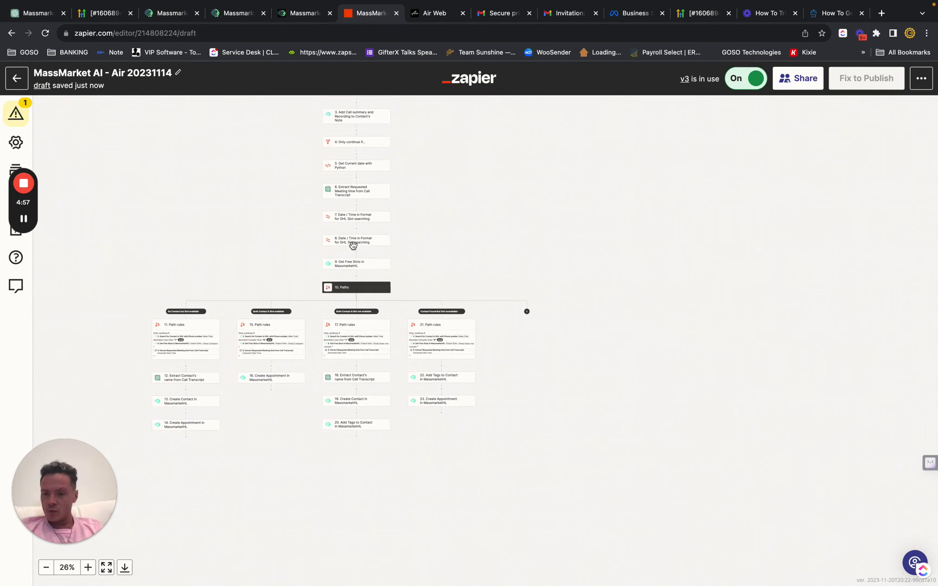
pyautogui.scroll(2, 383, 198)
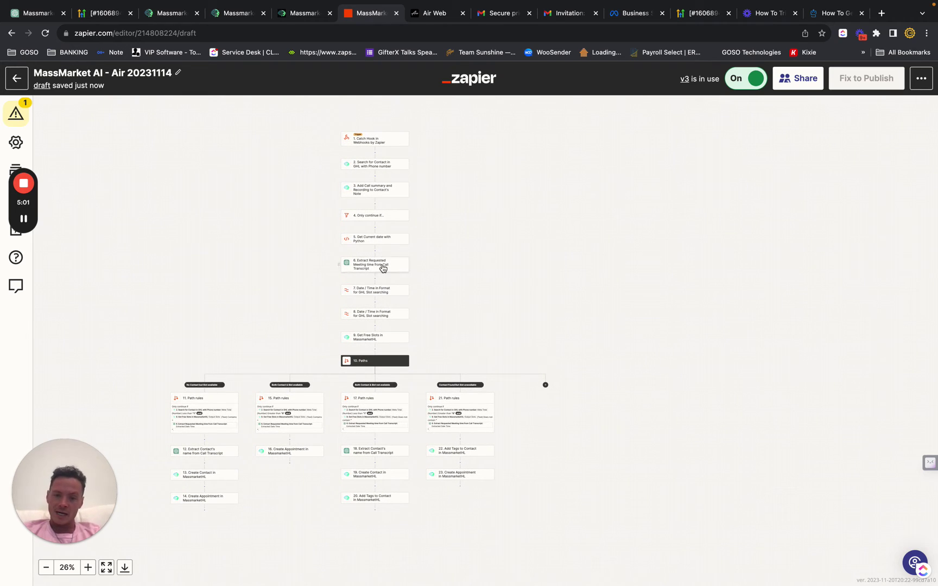
pyautogui.click(365, 262)
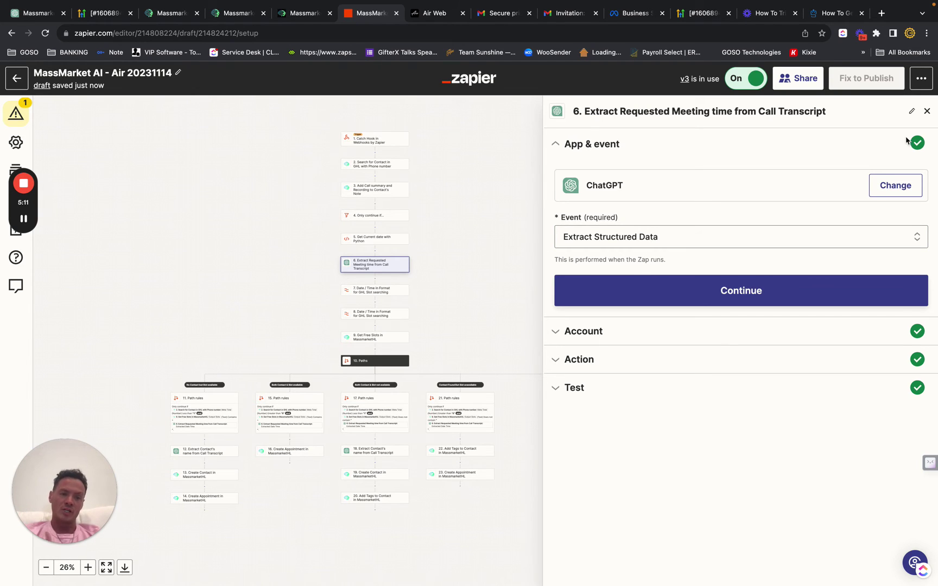
pyautogui.click(928, 112)
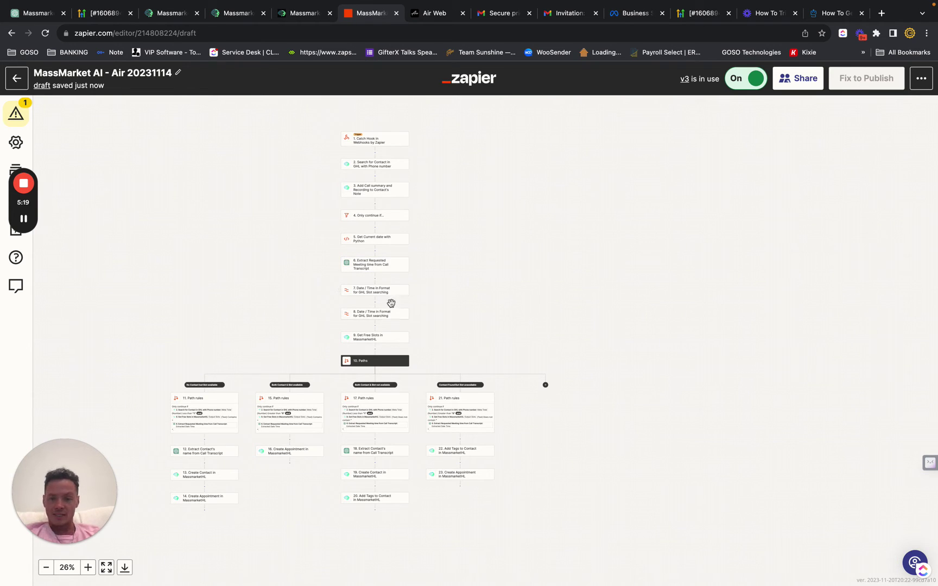
pyautogui.click(390, 295)
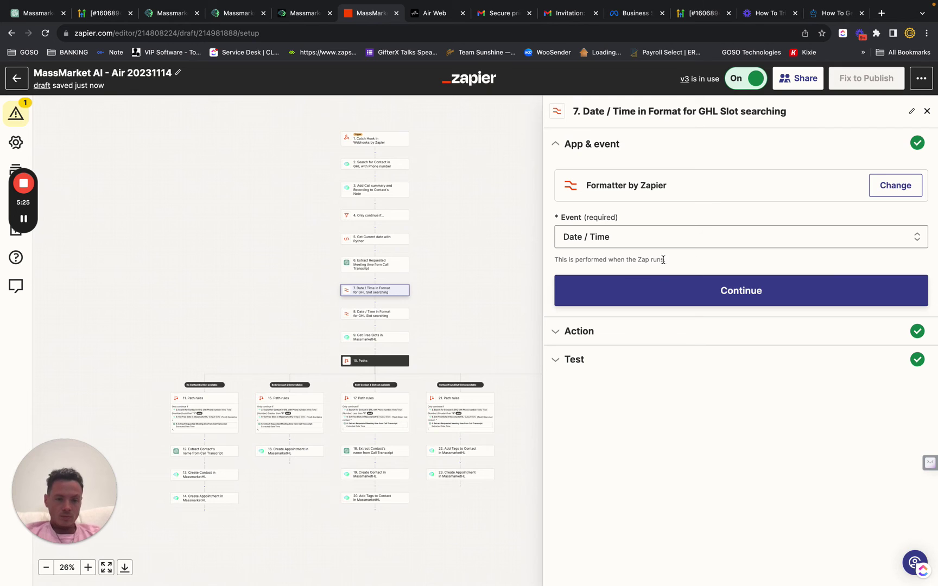
pyautogui.click(625, 330)
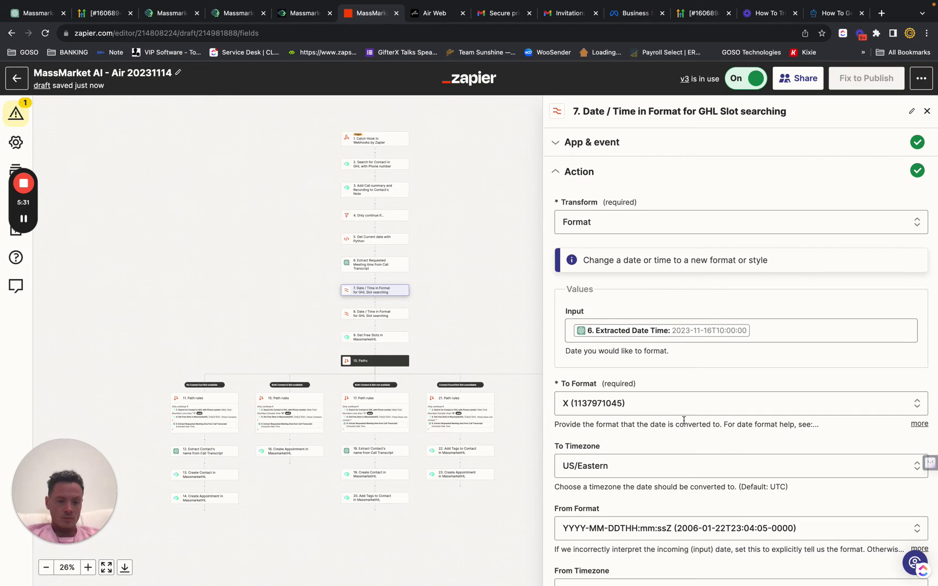
pyautogui.scroll(-3, 684, 419)
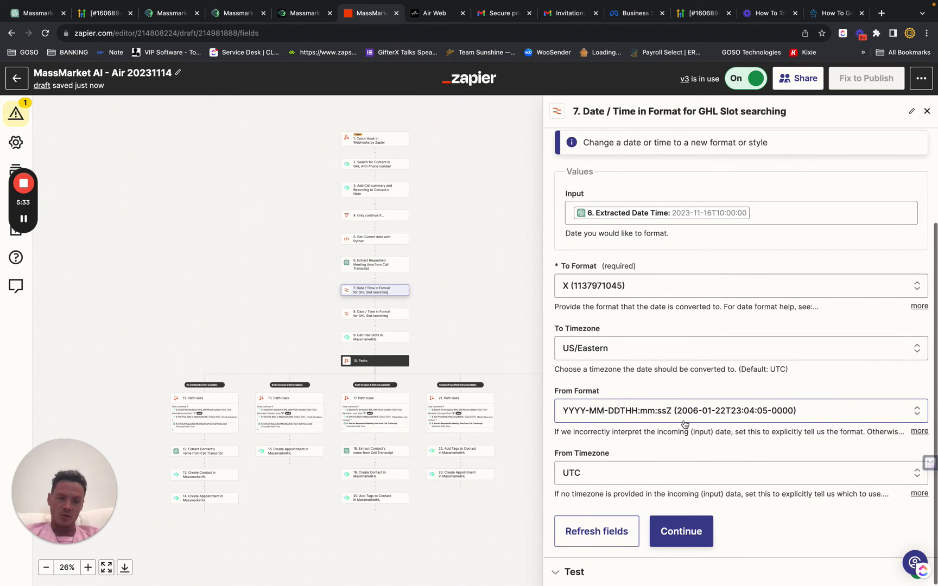
pyautogui.scroll(3, 684, 423)
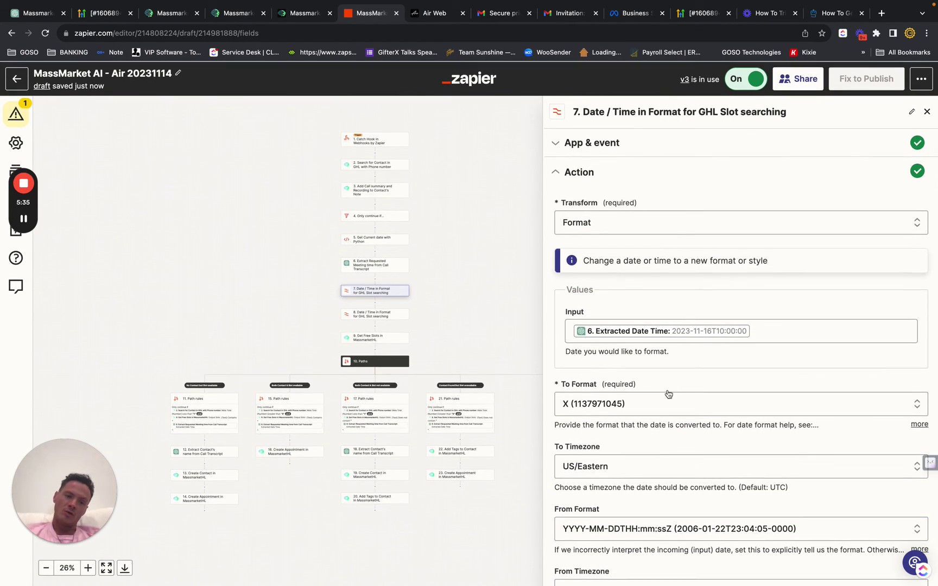
pyautogui.scroll(-3, 732, 472)
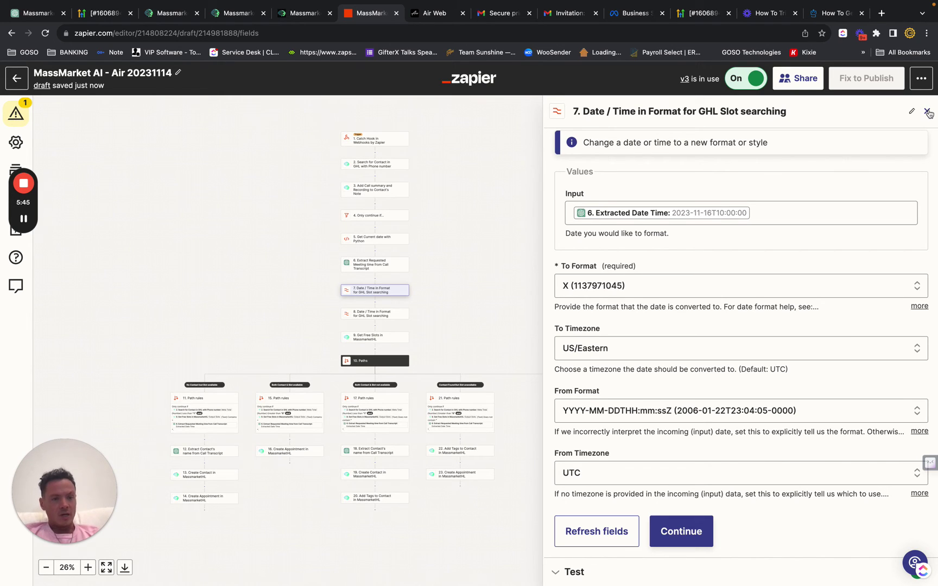
pyautogui.click(927, 112)
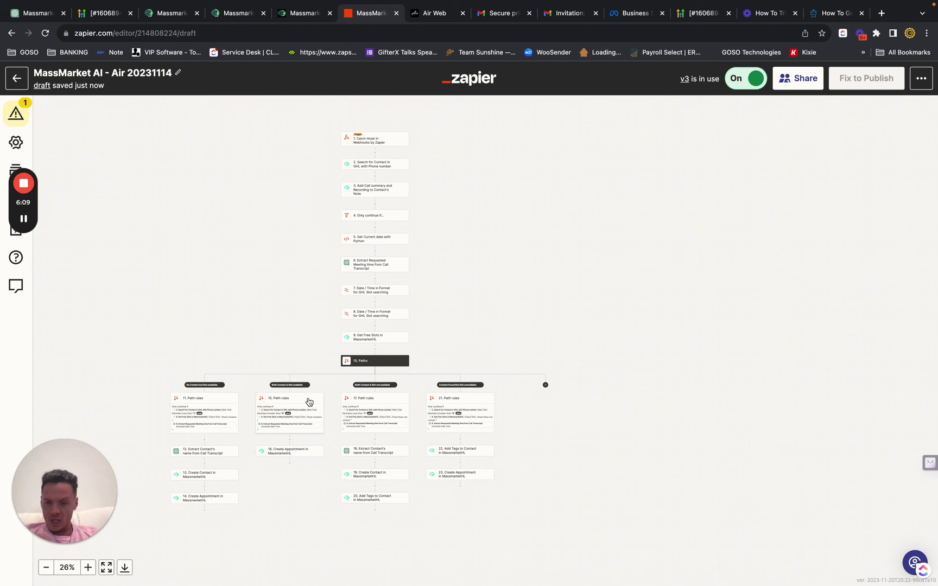
# Step: Zoom the canvas in and out to read the rules on the four Paths branches
pyautogui.scroll(5, 307, 406)
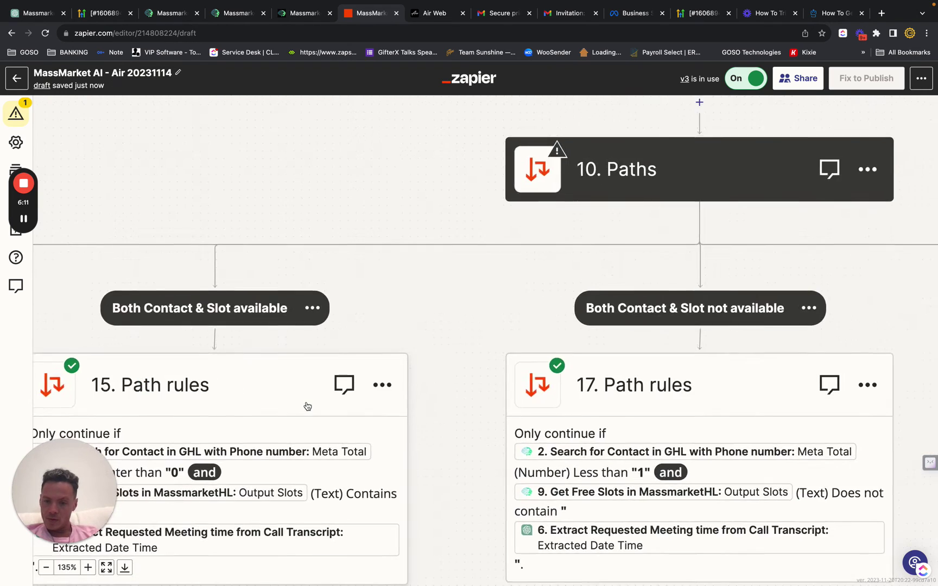
pyautogui.scroll(-2, 307, 406)
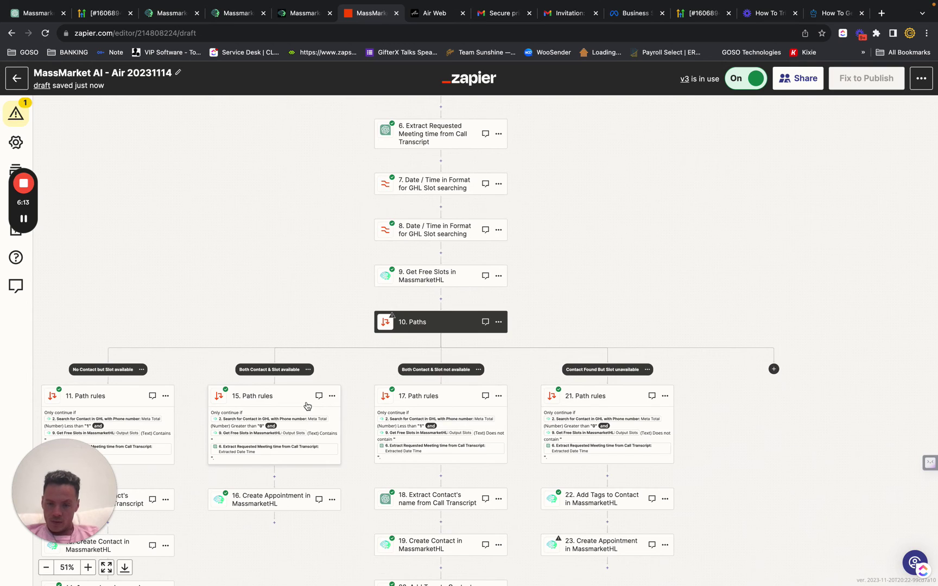
pyautogui.scroll(-2, 307, 406)
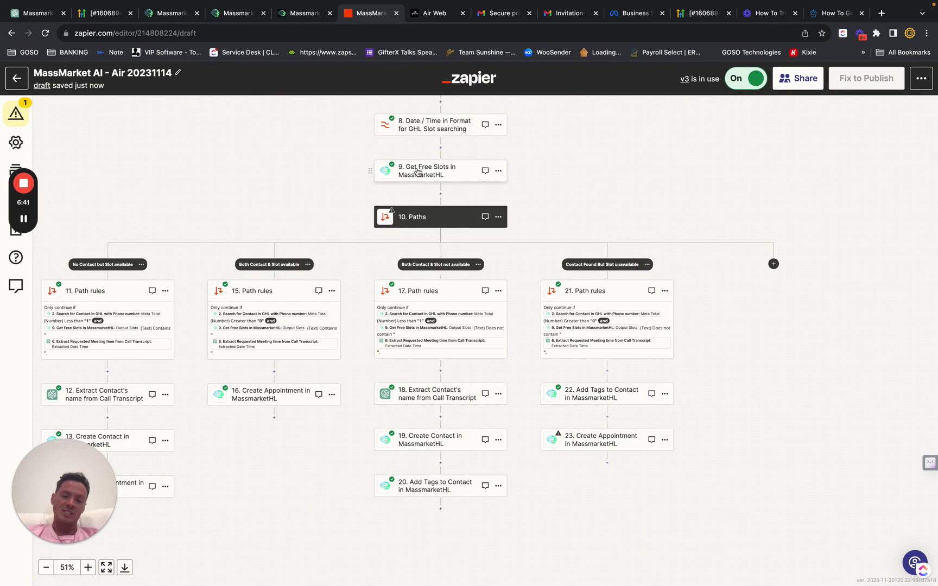
# Step: Scroll up to step 1 Catch Hook, then switch to the empty MassMarket New Workflow builder
pyautogui.scroll(12, 698, 137)
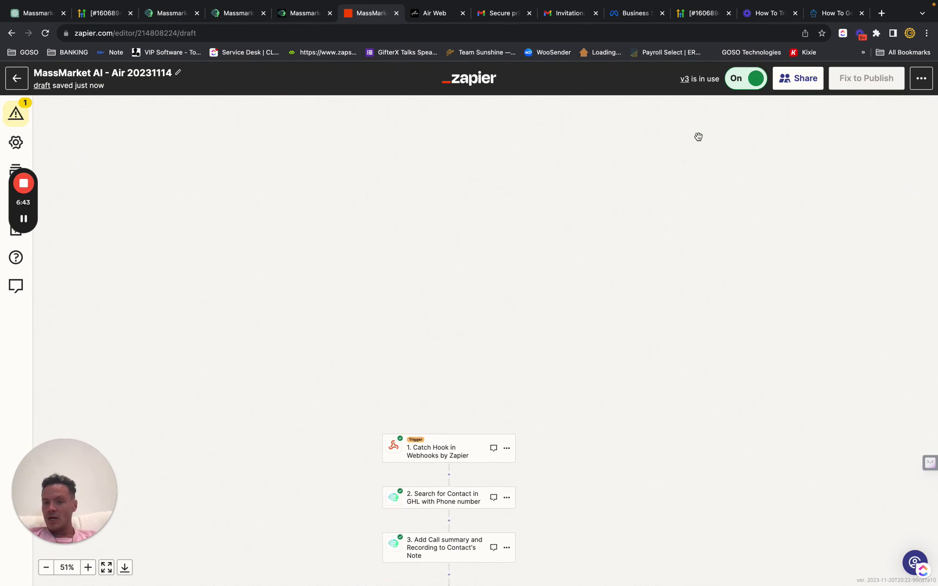
pyautogui.scroll(-10, 511, 239)
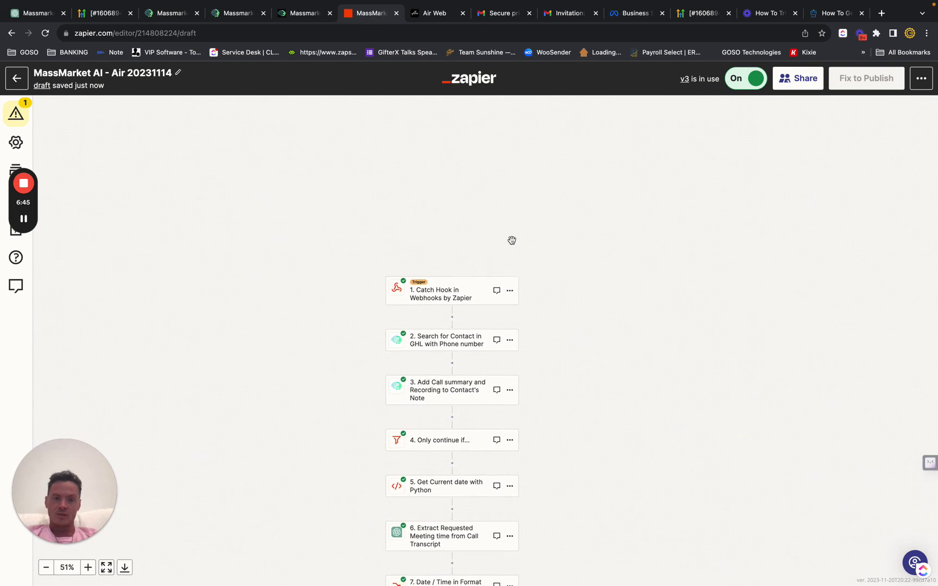
pyautogui.scroll(-4, 512, 240)
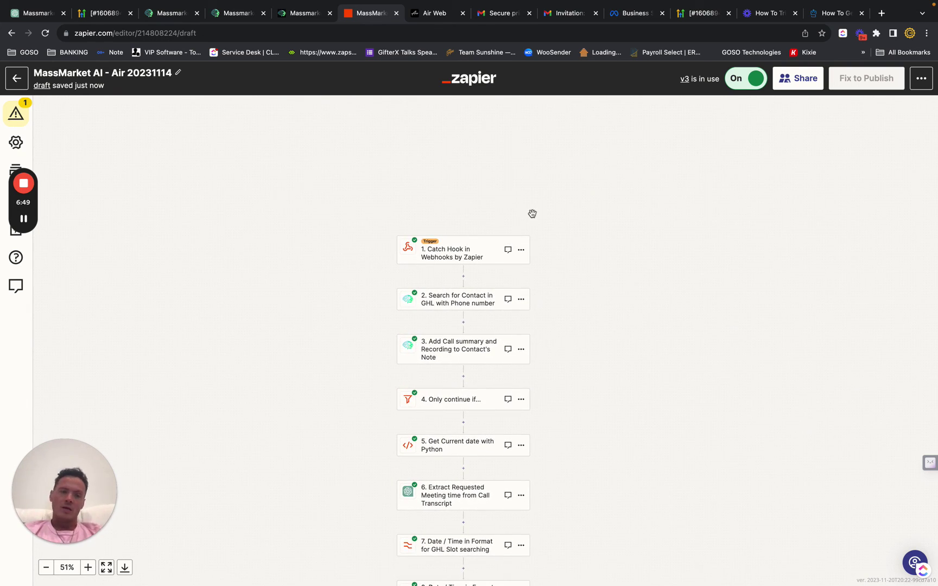
pyautogui.scroll(-5, 526, 122)
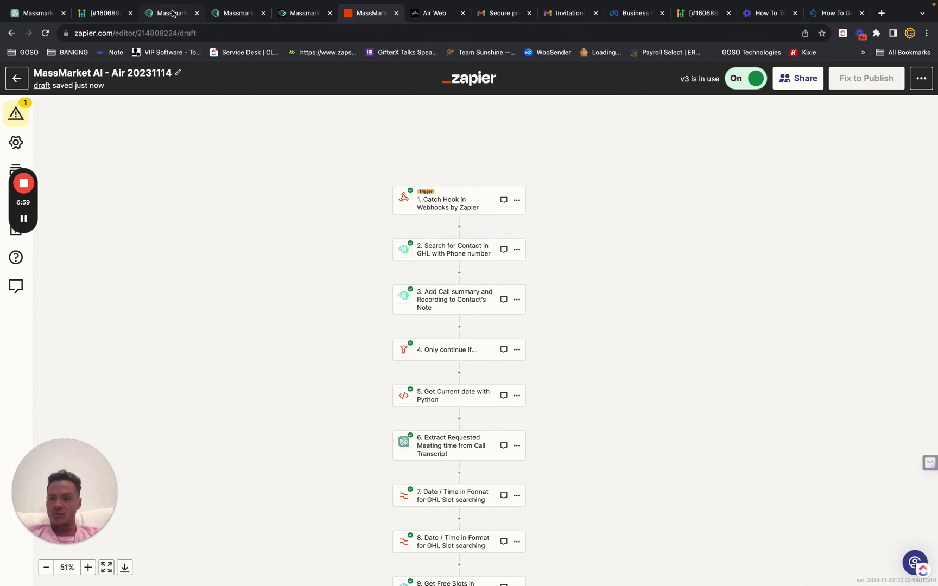
pyautogui.click(172, 13)
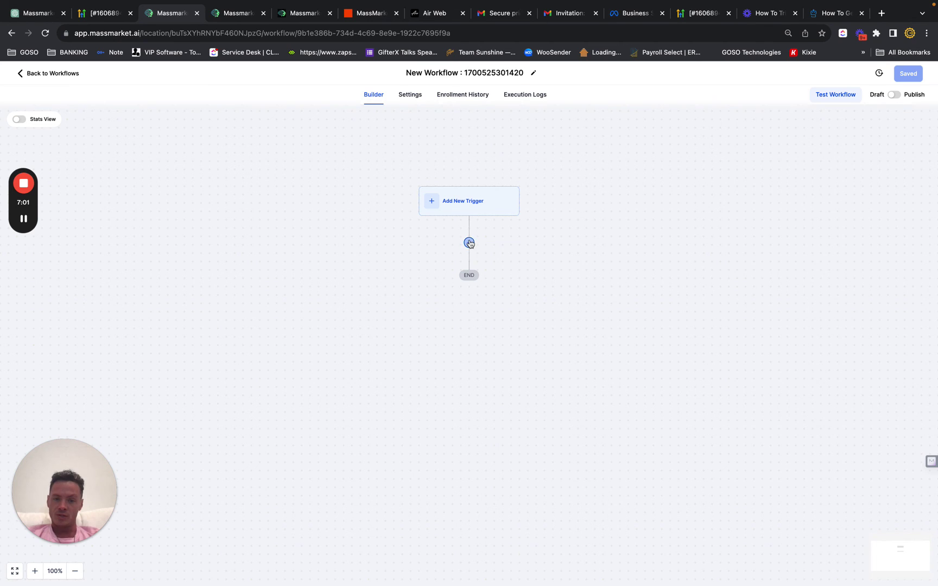
# Step: Add a Webhook action after the trigger in the new MassMarket workflow, then return to Zapier
pyautogui.click(469, 243)
pyautogui.write('web')
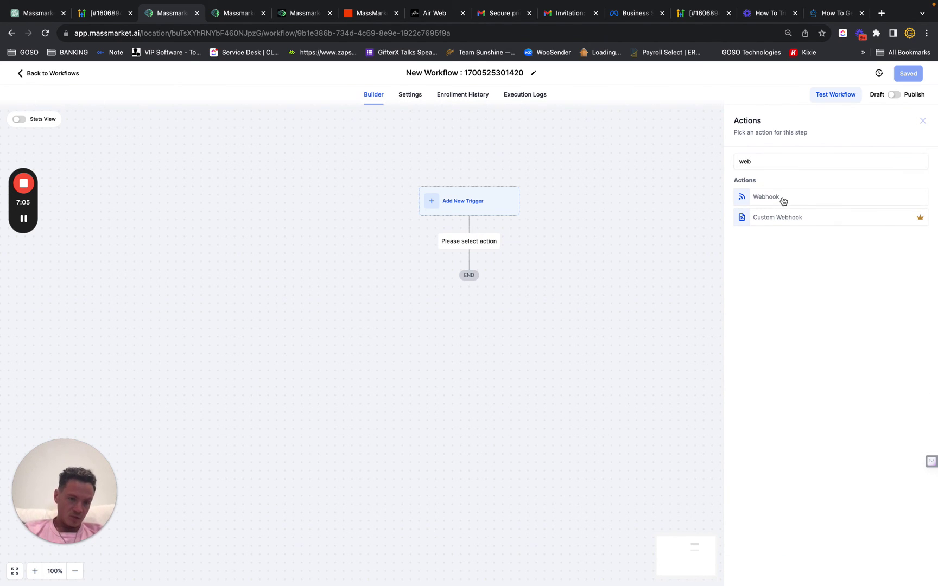
pyautogui.click(783, 200)
pyautogui.click(780, 248)
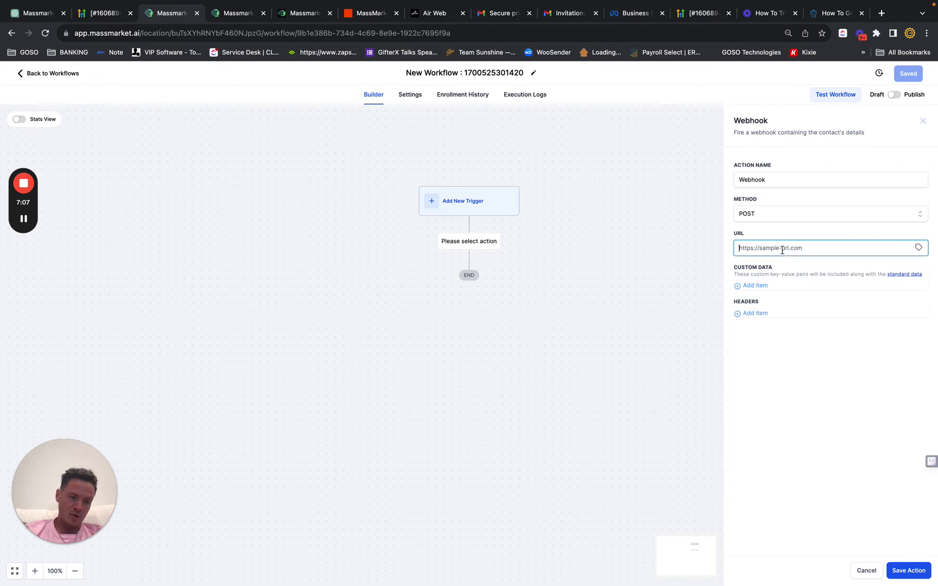
pyautogui.click(362, 18)
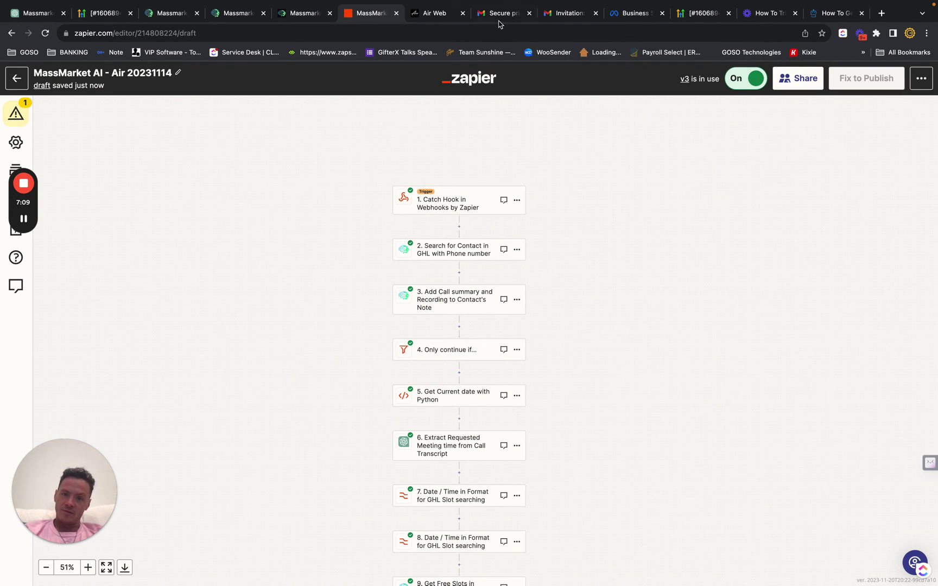
# Step: Review the Catch Hook trigger, then open step 2, Search for Contact in GHL
pyautogui.click(465, 209)
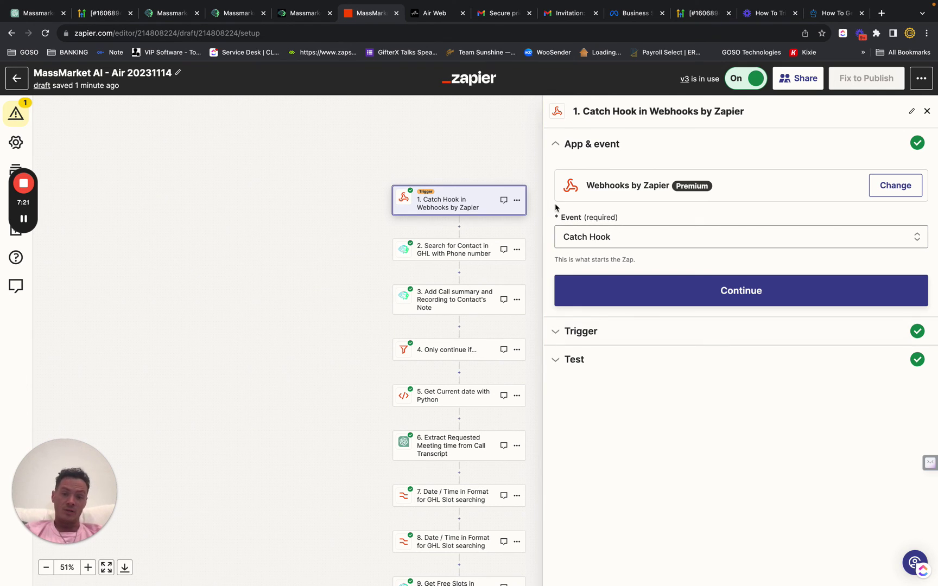
pyautogui.click(473, 249)
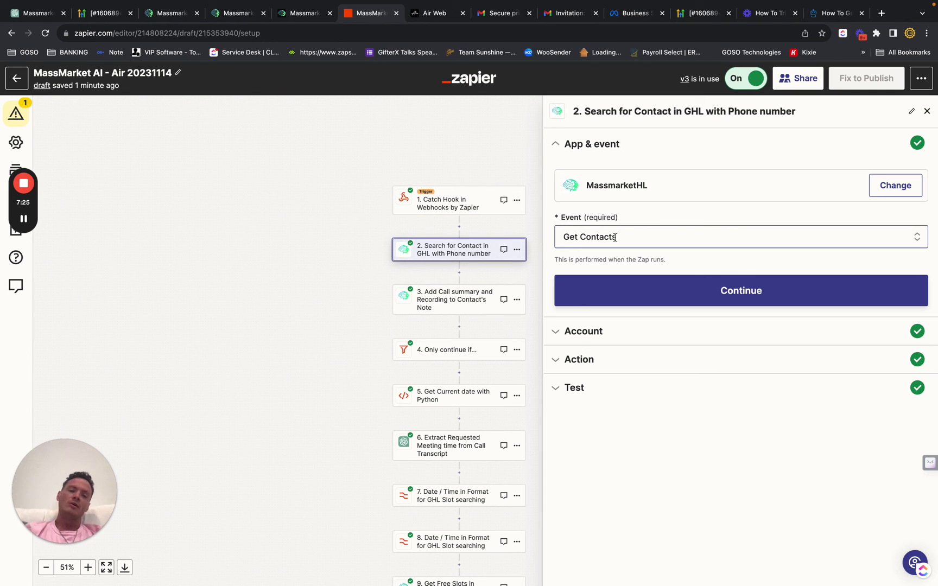
pyautogui.click(835, 12)
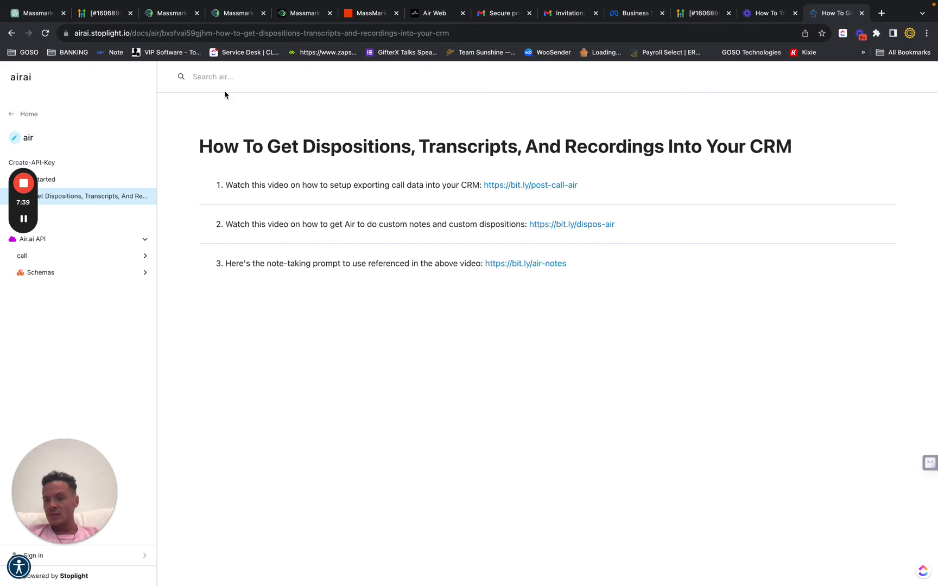
# Step: Show the Air docs CRM guide with its post-call-air, dispos-air and air-notes links
pyautogui.moveTo(18, 186)
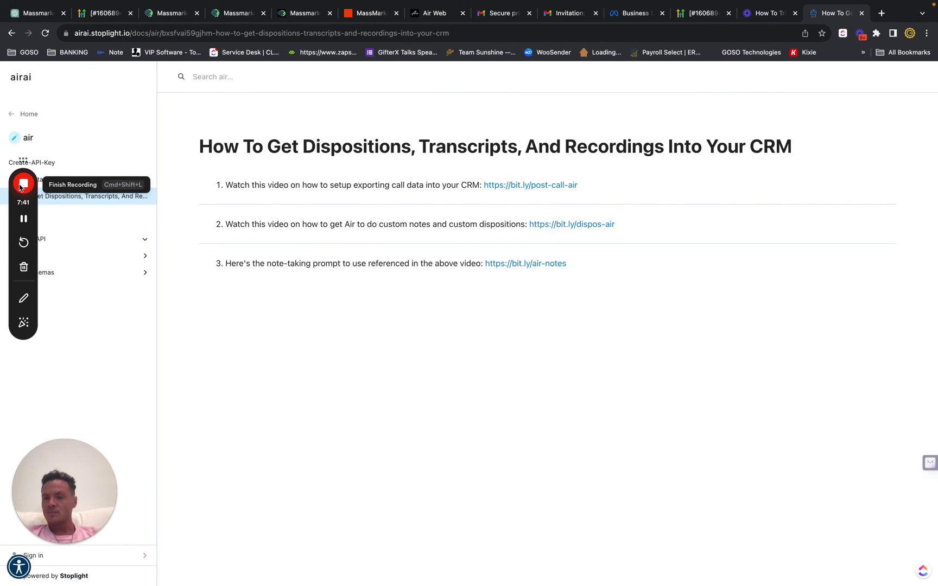